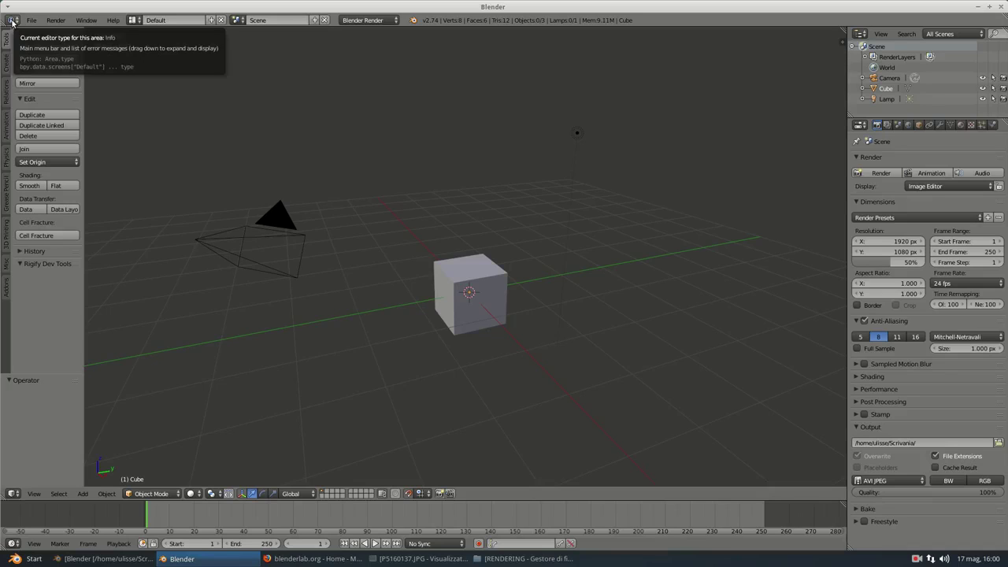
Expand the Info log, then select the cube and move it along the Y and X axes.
{"action": "left_click", "coordinate": [12, 22]}
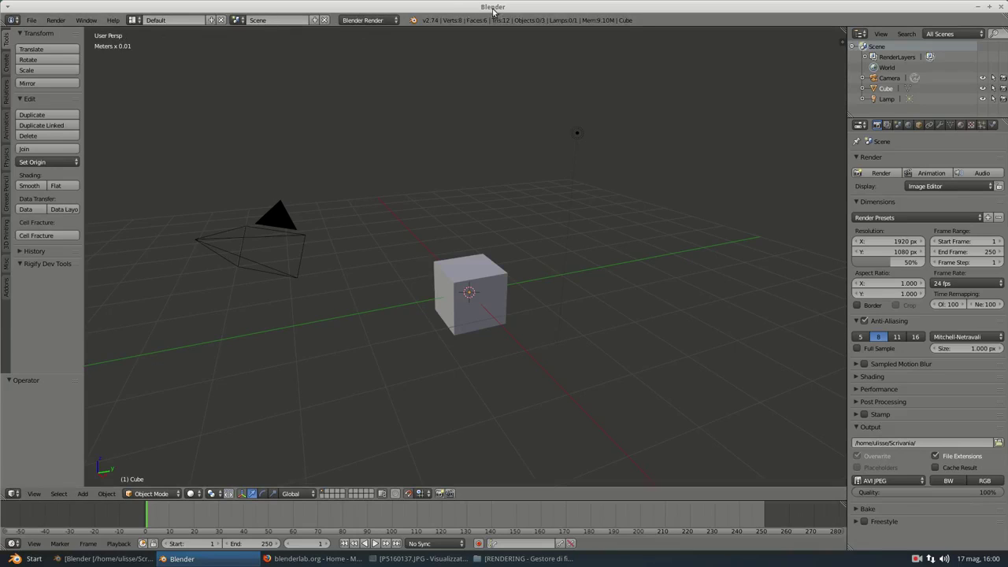
{"action": "left_click_drag", "start_coordinate": [682, 25], "coordinate": [673, 107]}
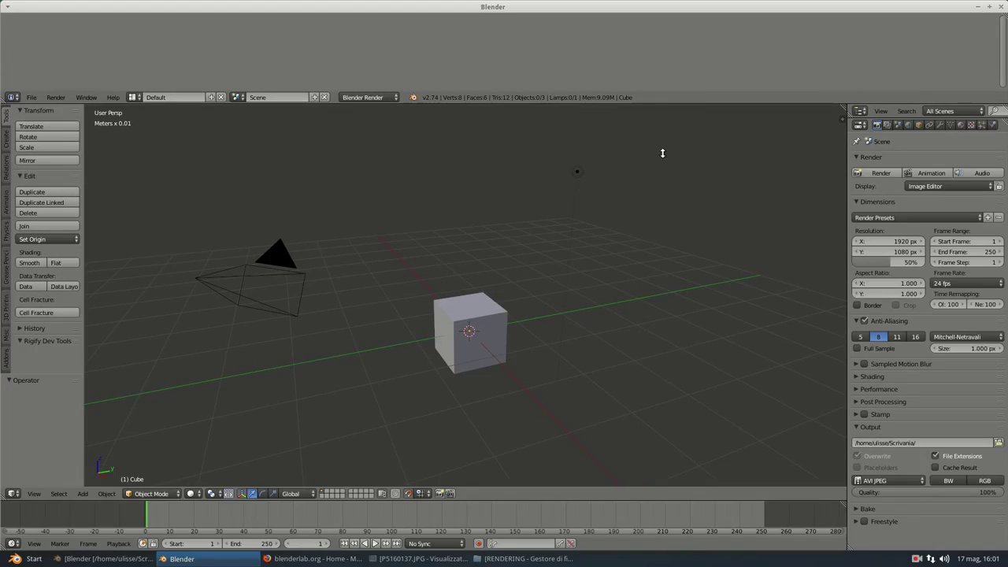
{"action": "right_click", "coordinate": [484, 332]}
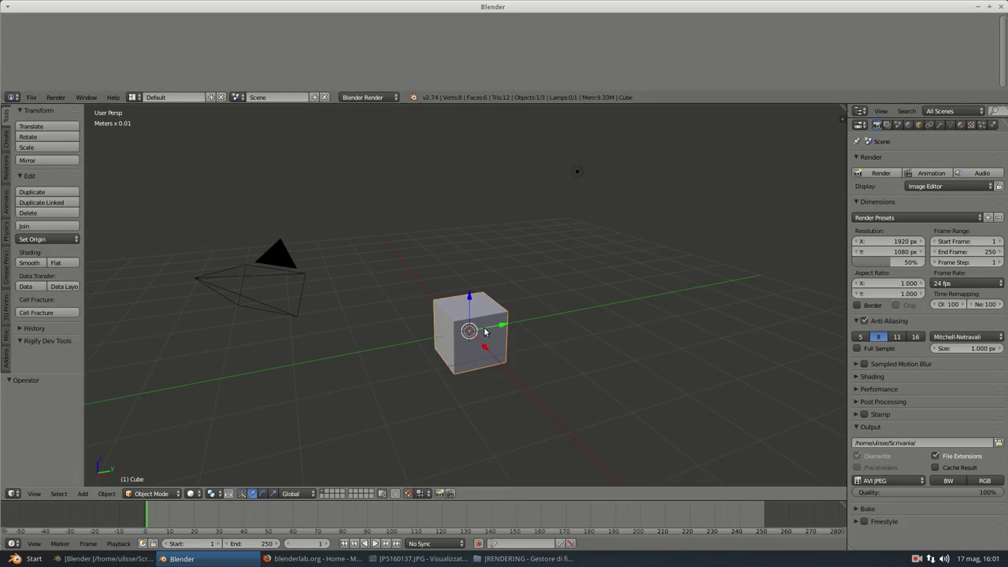
{"action": "left_click_drag", "start_coordinate": [487, 330], "coordinate": [581, 315]}
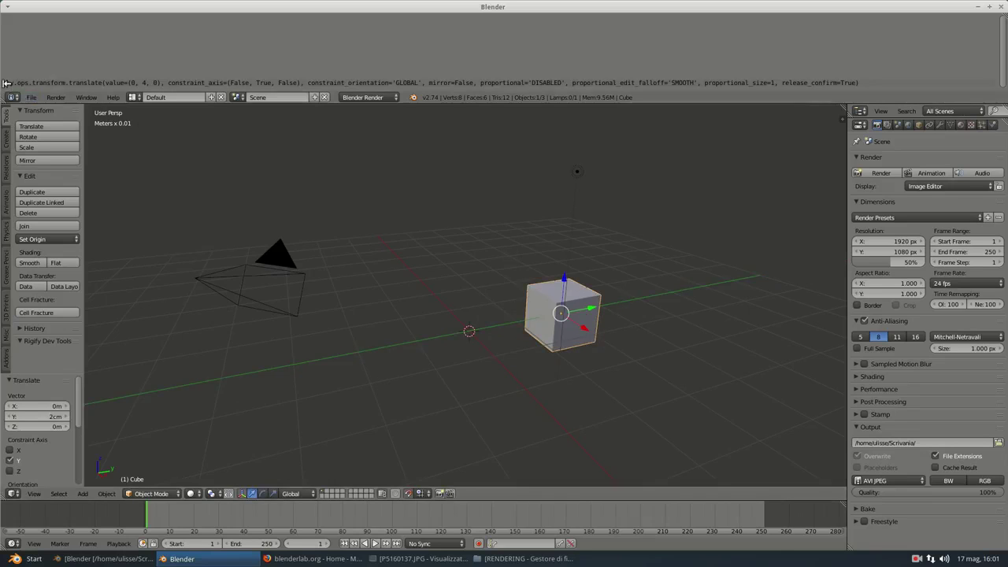
{"action": "left_click_drag", "start_coordinate": [583, 334], "coordinate": [506, 281]}
Rotate the cube 30° around the Z axis and shrink the Info area back to a strip.
{"action": "middle_click_drag", "start_coordinate": [472, 293], "coordinate": [541, 306]}
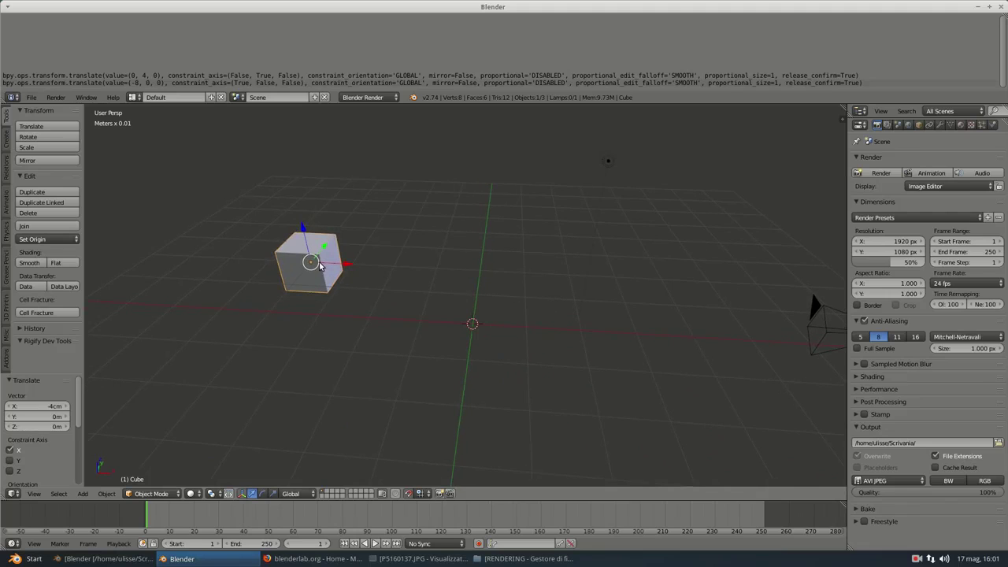
{"action": "left_click", "coordinate": [262, 493]}
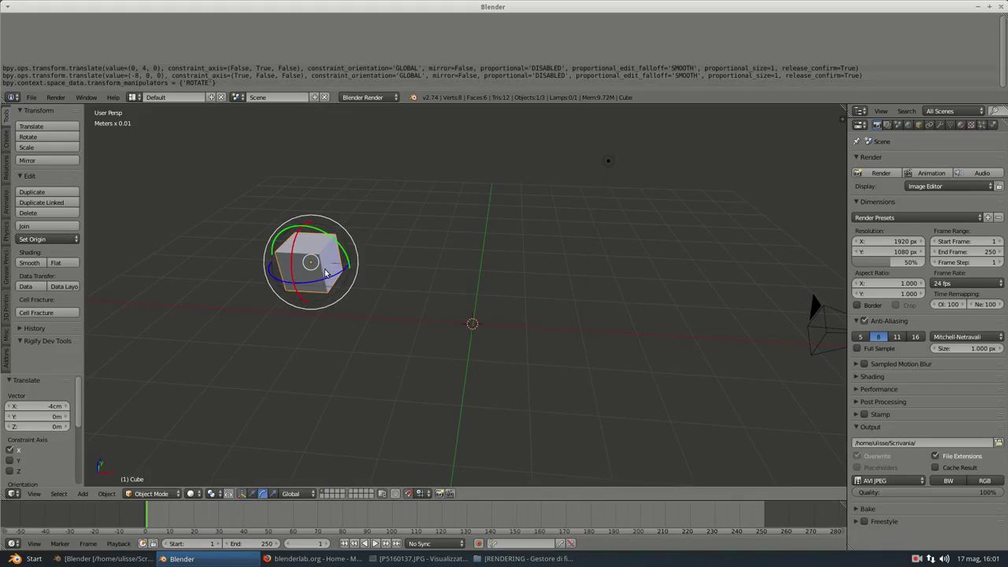
{"action": "left_click_drag", "start_coordinate": [326, 280], "coordinate": [333, 279]}
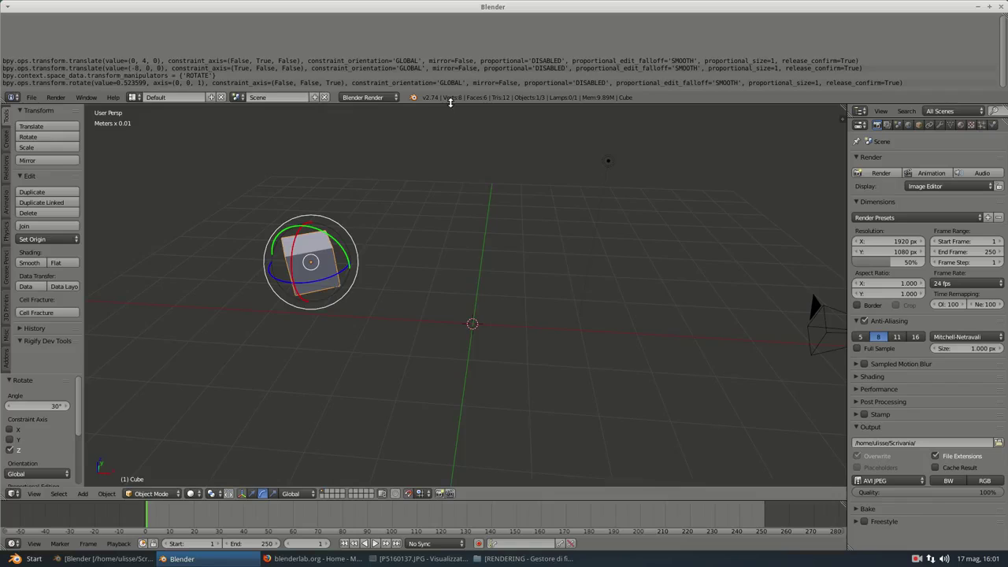
{"action": "left_click_drag", "start_coordinate": [453, 104], "coordinate": [452, 19]}
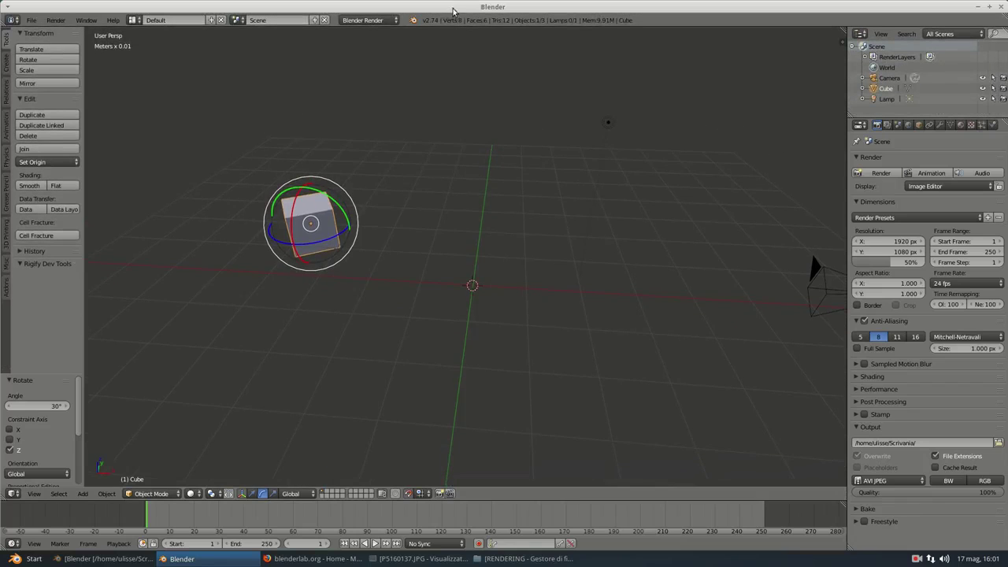
Open the File menu to reach User Preferences.
{"action": "left_click", "coordinate": [32, 21]}
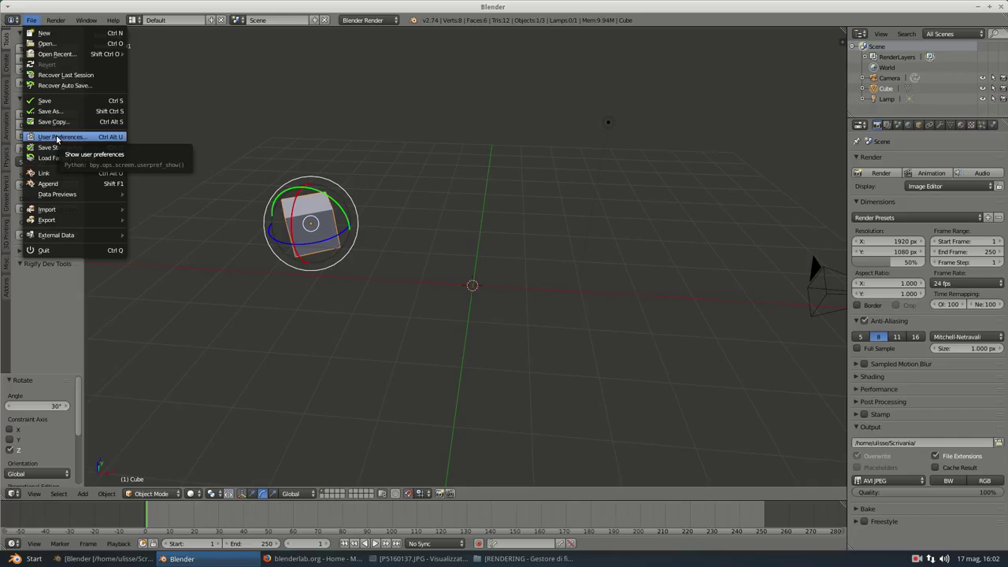
Open User Preferences, centre the window on screen and show its Interface settings.
{"action": "left_click", "coordinate": [57, 138]}
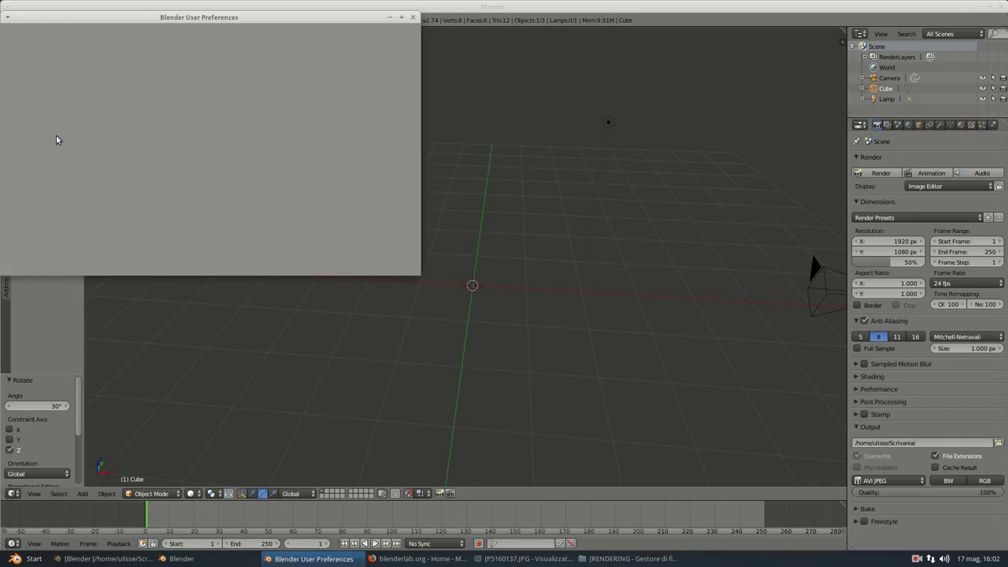
{"action": "left_click_drag", "start_coordinate": [247, 19], "coordinate": [555, 88]}
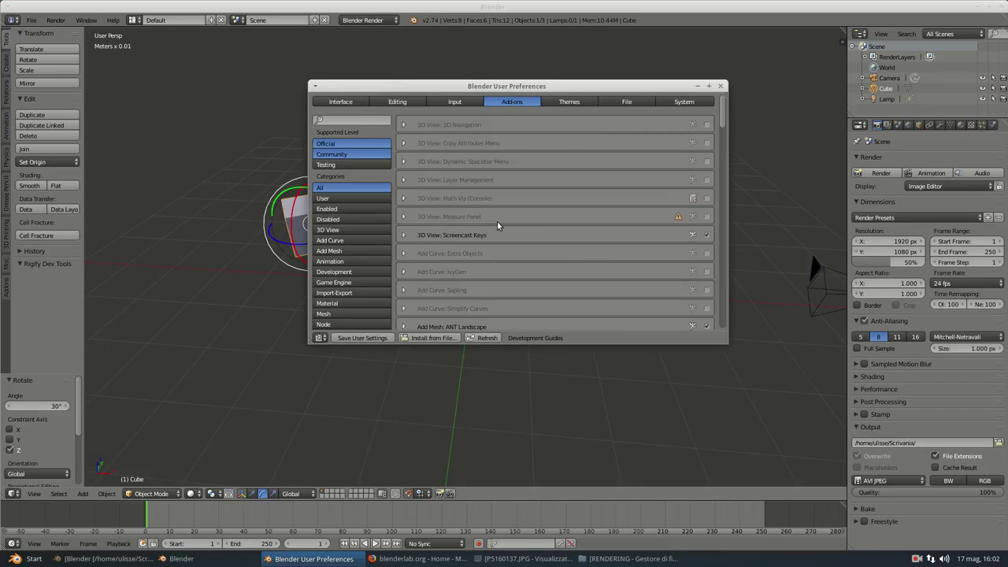
{"action": "left_click", "coordinate": [340, 102]}
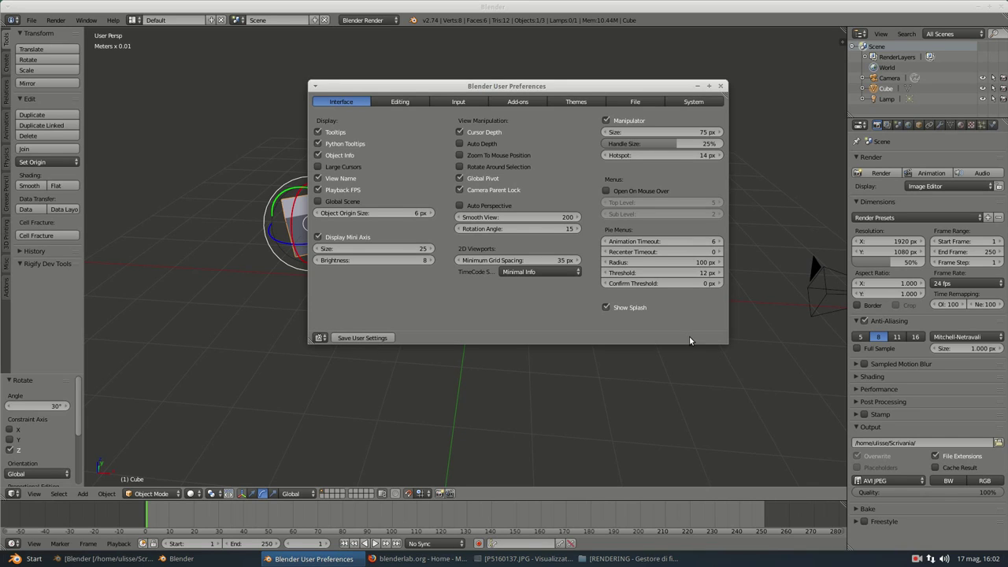
Browse the Editing and Input preferences, then scroll through the Add-ons list.
{"action": "left_click", "coordinate": [401, 104]}
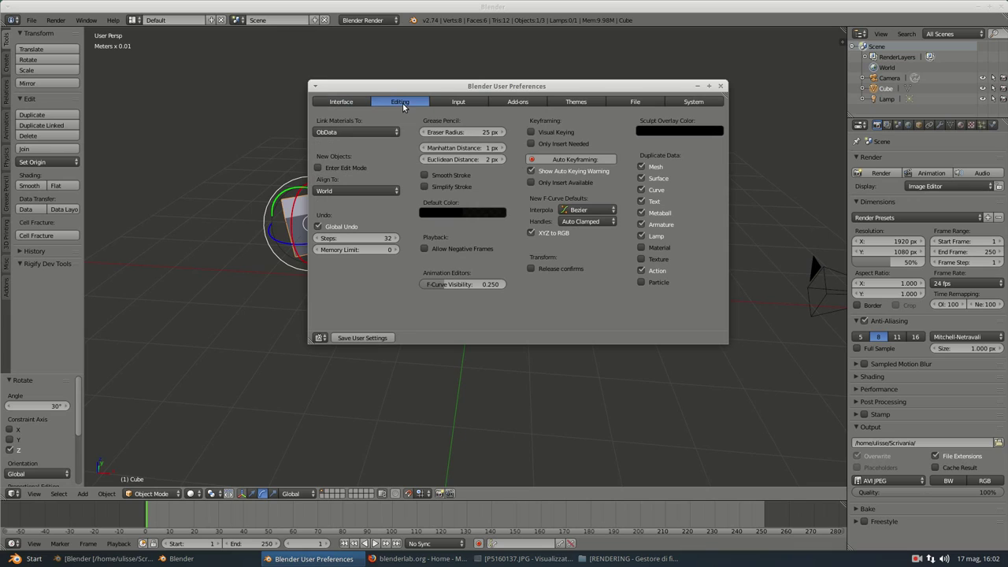
{"action": "left_click", "coordinate": [451, 106]}
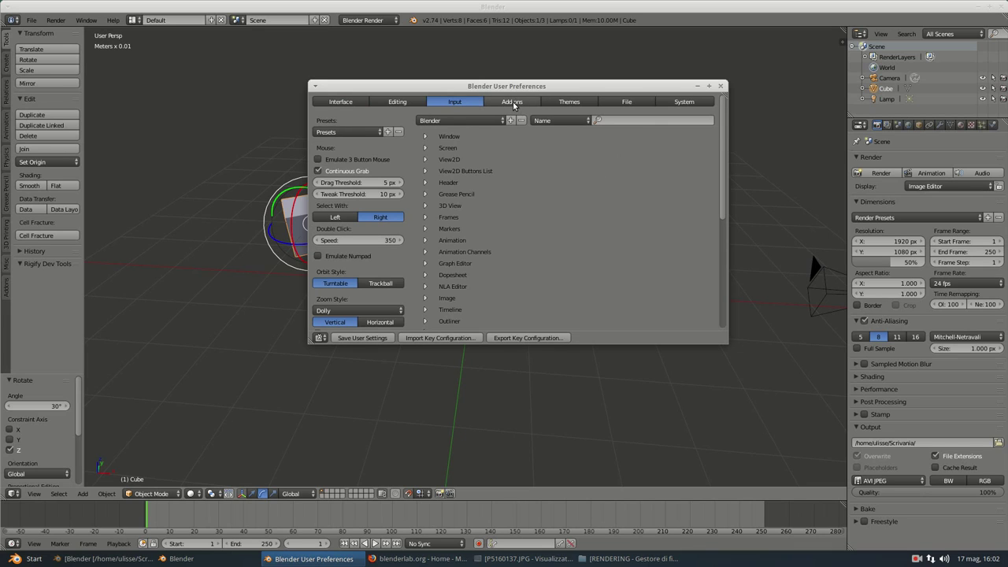
{"action": "left_click", "coordinate": [515, 103]}
{"action": "scroll", "coordinate": [606, 208], "scroll_direction": "down", "scroll_amount": 1}
{"action": "scroll", "coordinate": [622, 229], "scroll_direction": "down", "scroll_amount": 7}
{"action": "scroll", "coordinate": [627, 233], "scroll_direction": "down", "scroll_amount": 3}
{"action": "scroll", "coordinate": [631, 232], "scroll_direction": "up", "scroll_amount": 3}
{"action": "scroll", "coordinate": [631, 234], "scroll_direction": "up", "scroll_amount": 6}
{"action": "scroll", "coordinate": [622, 248], "scroll_direction": "up", "scroll_amount": 3}
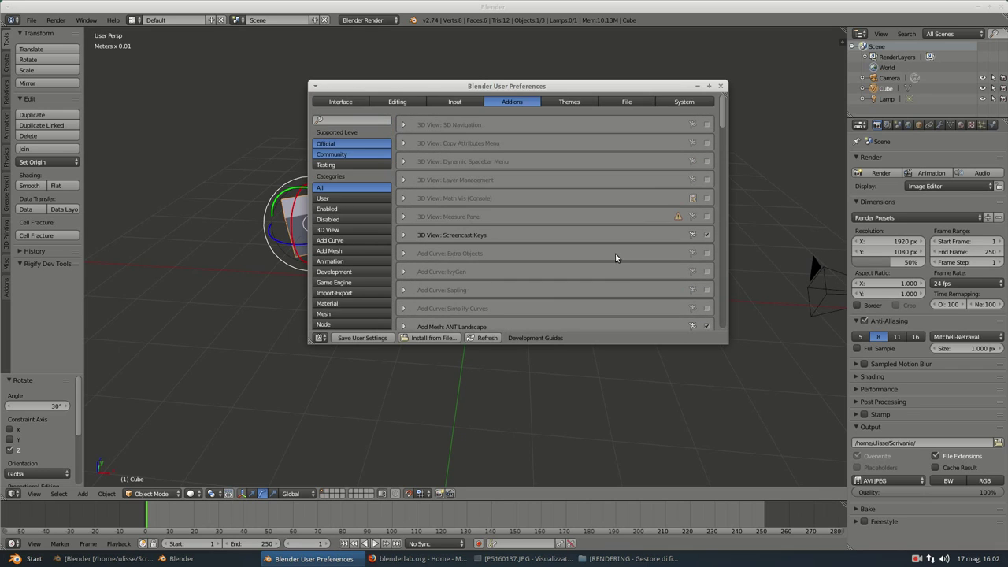
{"action": "scroll", "coordinate": [638, 263], "scroll_direction": "down", "scroll_amount": 8}
{"action": "scroll", "coordinate": [642, 268], "scroll_direction": "down", "scroll_amount": 3}
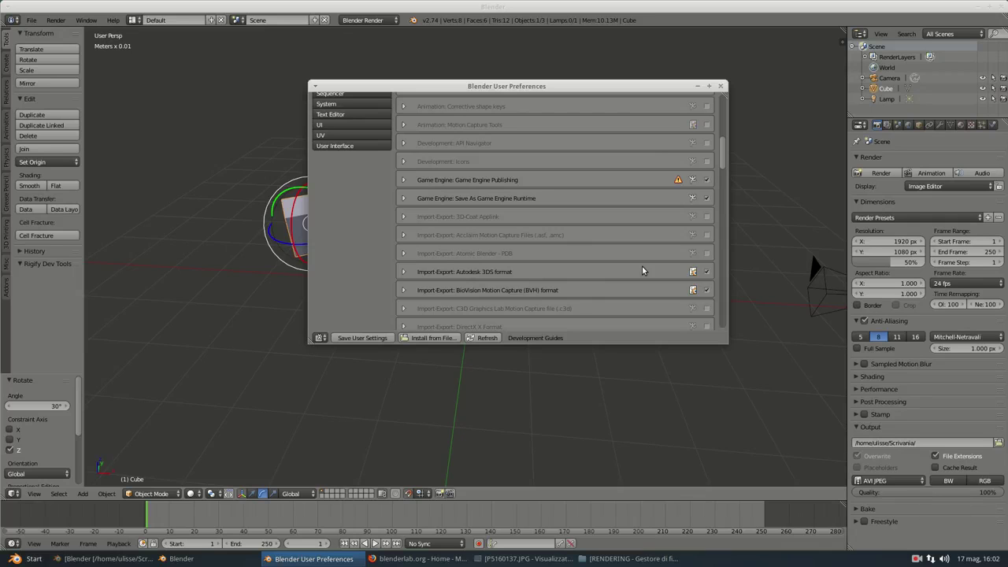
Bring the User Preferences window back to the front and scroll back to its top.
{"action": "mouse_move", "coordinate": [443, 418]}
{"action": "middle_mouse_down"}
{"action": "mouse_move", "coordinate": [513, 415]}
{"action": "mouse_move", "coordinate": [459, 387]}
{"action": "middle_mouse_up"}
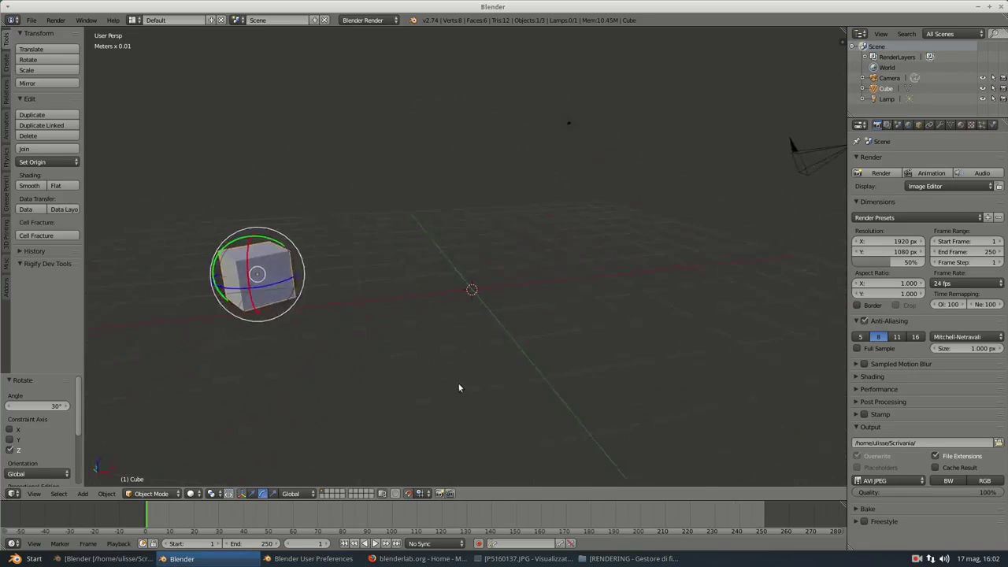
{"action": "left_click", "coordinate": [33, 19]}
{"action": "left_click", "coordinate": [55, 139]}
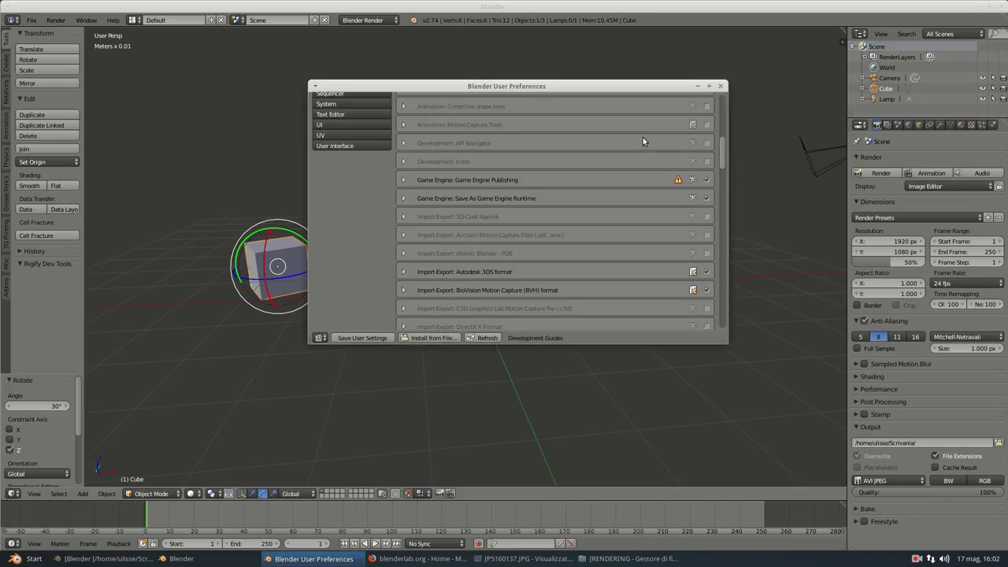
{"action": "scroll", "coordinate": [528, 149], "scroll_direction": "up", "scroll_amount": 5}
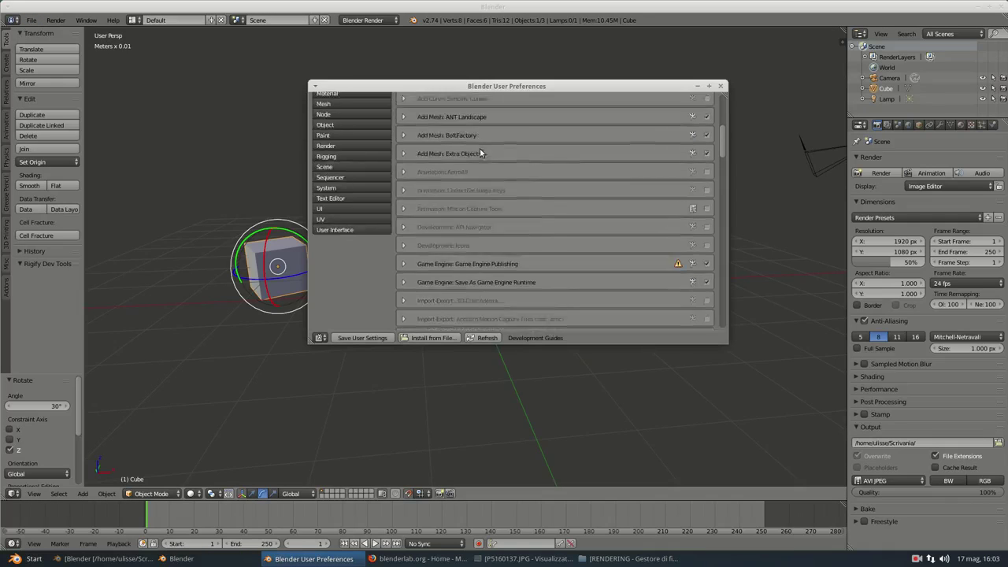
{"action": "scroll", "coordinate": [479, 152], "scroll_direction": "up", "scroll_amount": 5}
{"action": "scroll", "coordinate": [534, 160], "scroll_direction": "up", "scroll_amount": 5}
Review theme colours for Text Style, 3D View, Timeline, Node Editor, Logic Editor, Outliner, Console, then show File settings.
{"action": "left_click", "coordinate": [569, 103]}
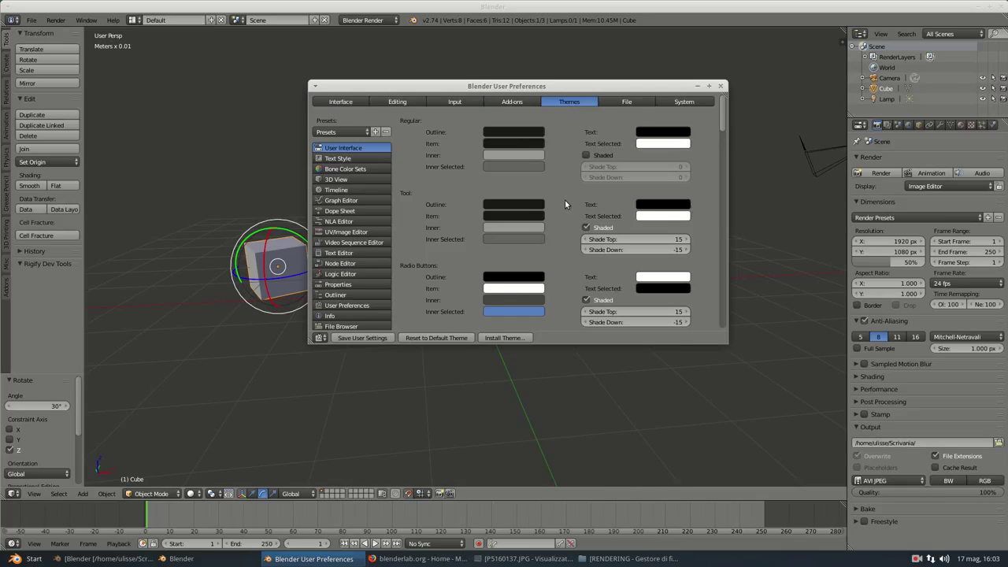
{"action": "left_click", "coordinate": [346, 159]}
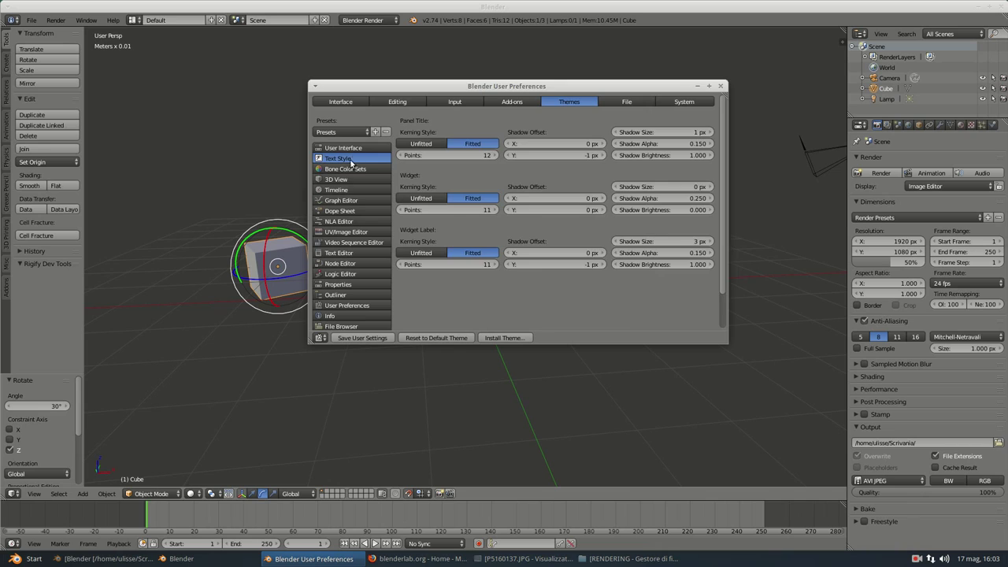
{"action": "left_click", "coordinate": [343, 179]}
{"action": "left_click", "coordinate": [336, 189]}
{"action": "left_click", "coordinate": [339, 262]}
{"action": "left_click", "coordinate": [346, 273]}
{"action": "left_click", "coordinate": [353, 295]}
{"action": "key", "text": "Down"}
{"action": "key", "text": "Down"}
{"action": "key", "text": "Down"}
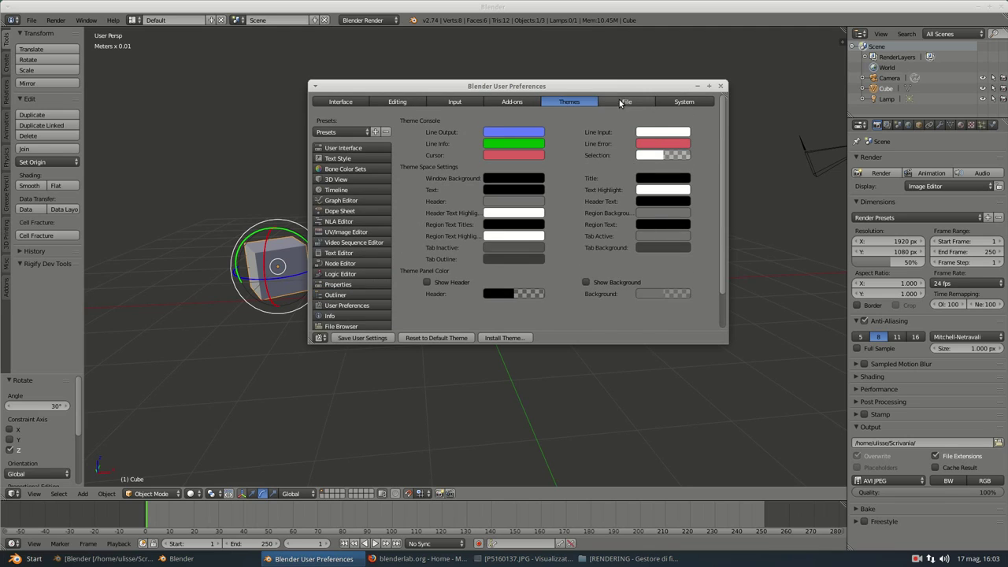
{"action": "left_click", "coordinate": [622, 102]}
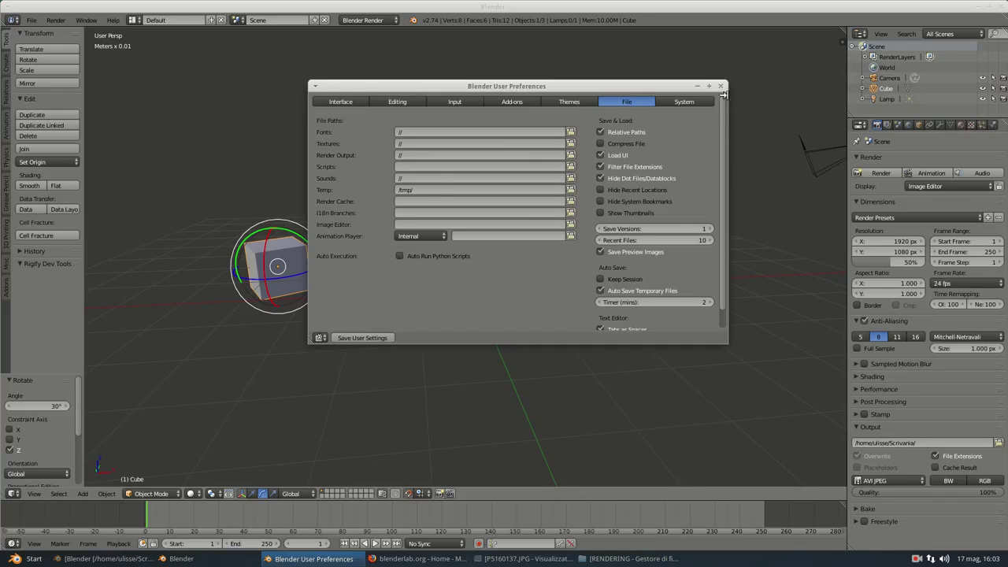
Show the System preferences and scroll through their options.
{"action": "left_click", "coordinate": [693, 103]}
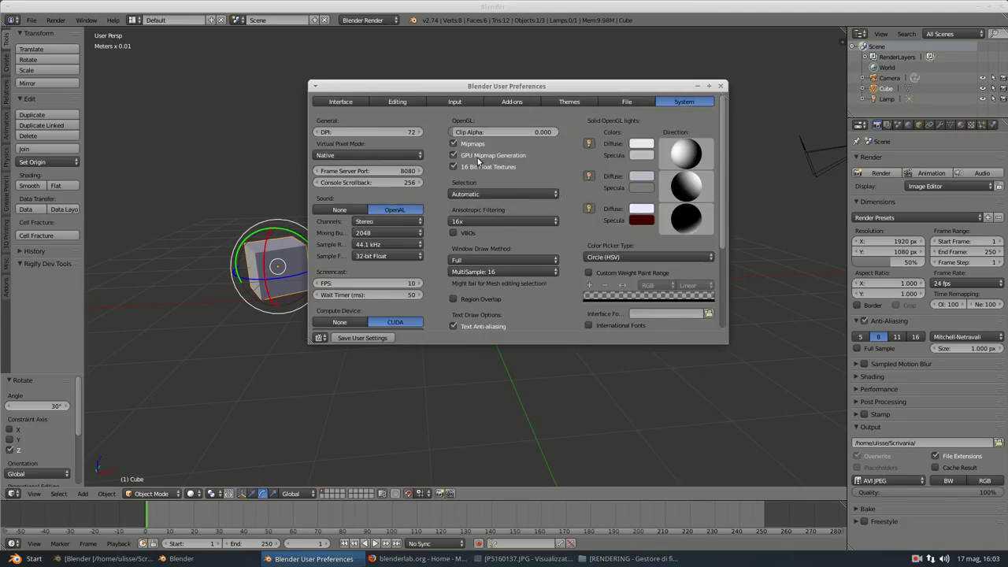
{"action": "scroll", "coordinate": [567, 199], "scroll_direction": "down", "scroll_amount": 4}
{"action": "scroll", "coordinate": [621, 216], "scroll_direction": "up", "scroll_amount": 1}
{"action": "scroll", "coordinate": [619, 205], "scroll_direction": "up", "scroll_amount": 3}
{"action": "scroll", "coordinate": [678, 236], "scroll_direction": "down", "scroll_amount": 4}
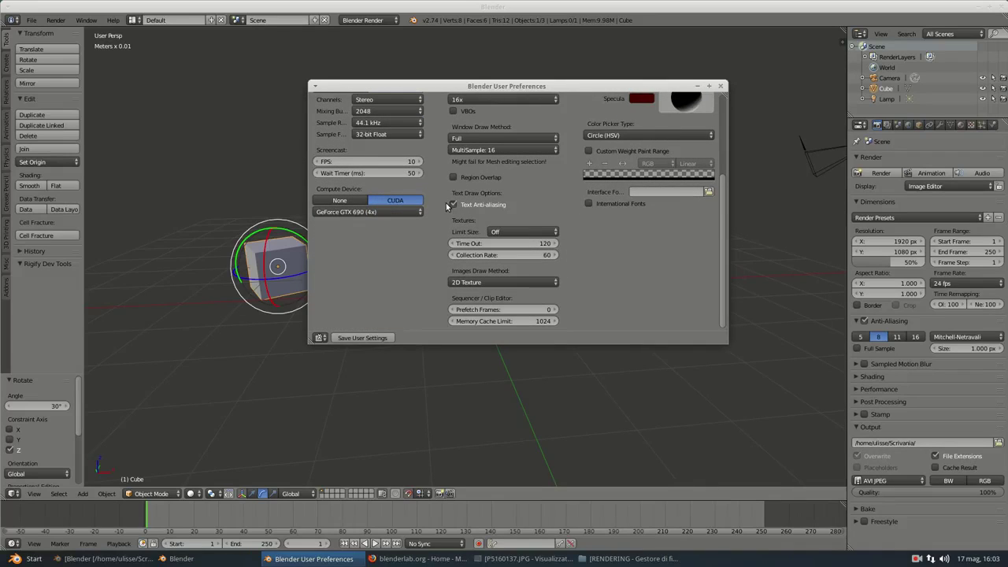
{"action": "scroll", "coordinate": [395, 274], "scroll_direction": "up", "scroll_amount": 2}
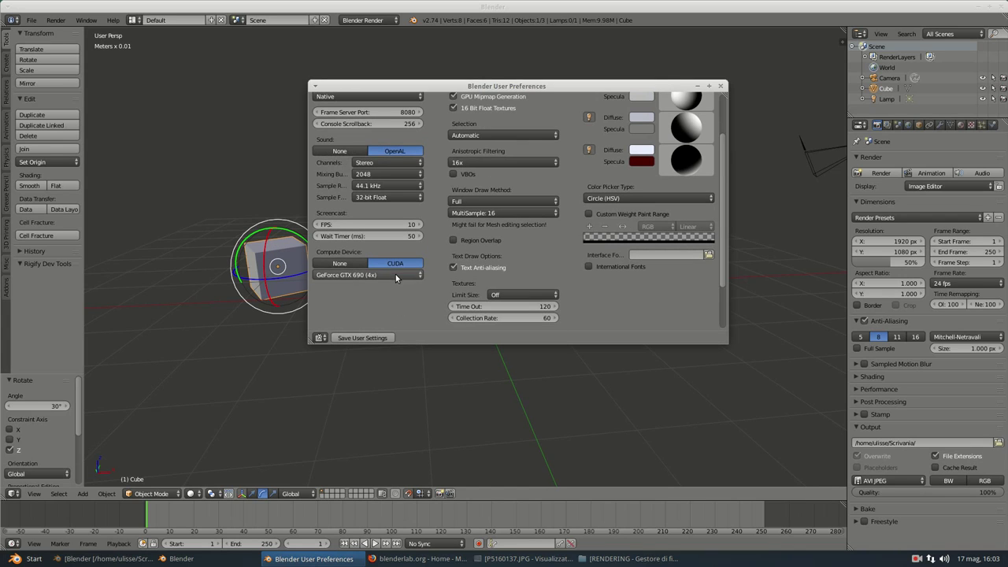
{"action": "scroll", "coordinate": [365, 208], "scroll_direction": "up", "scroll_amount": 1}
{"action": "scroll", "coordinate": [394, 181], "scroll_direction": "up", "scroll_amount": 1}
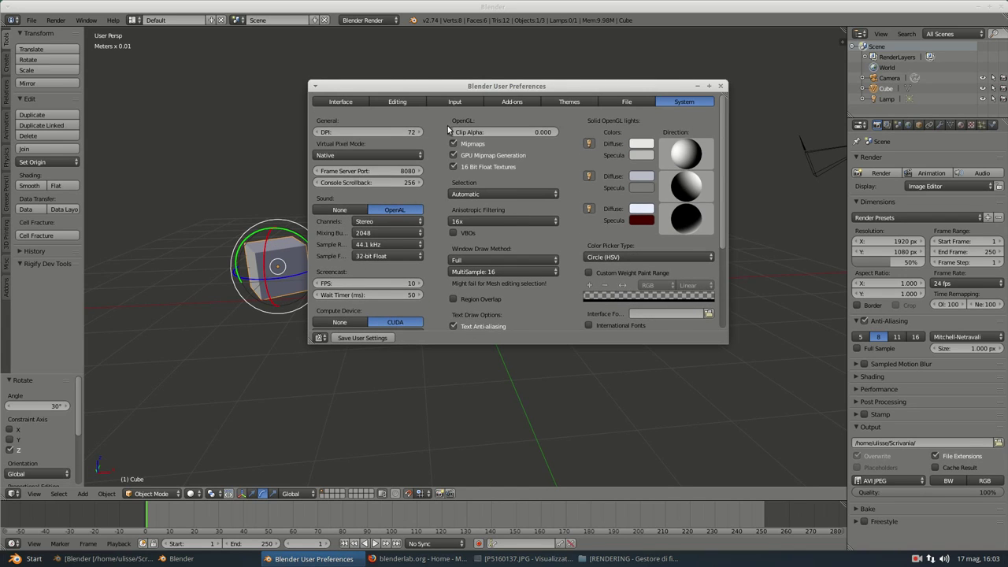
{"action": "scroll", "coordinate": [531, 201], "scroll_direction": "down", "scroll_amount": 1}
{"action": "scroll", "coordinate": [526, 142], "scroll_direction": "down", "scroll_amount": 1}
{"action": "scroll", "coordinate": [475, 154], "scroll_direction": "up", "scroll_amount": 2}
{"action": "scroll", "coordinate": [475, 153], "scroll_direction": "up", "scroll_amount": 1}
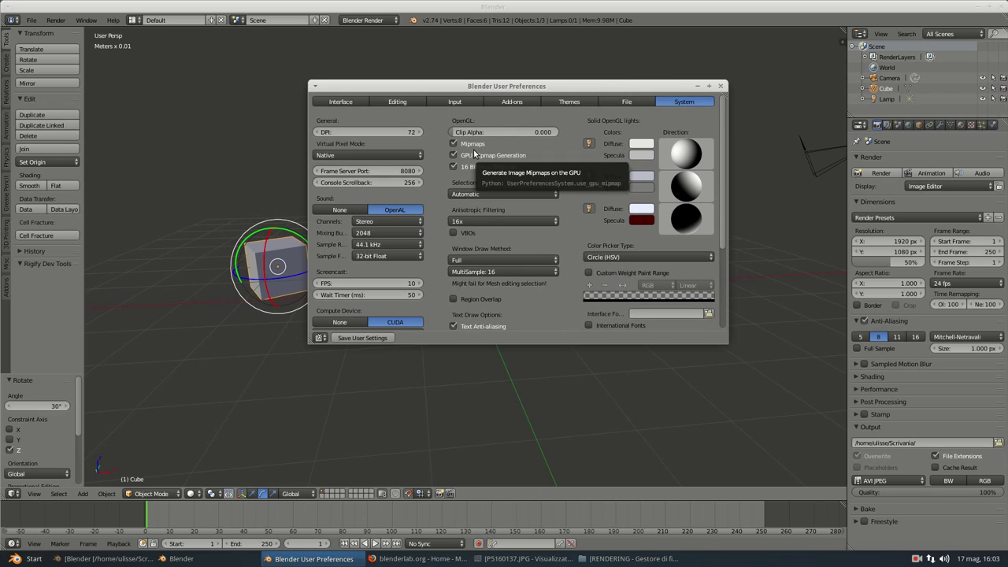
{"action": "scroll", "coordinate": [488, 181], "scroll_direction": "down", "scroll_amount": 2}
{"action": "scroll", "coordinate": [520, 169], "scroll_direction": "up", "scroll_amount": 2}
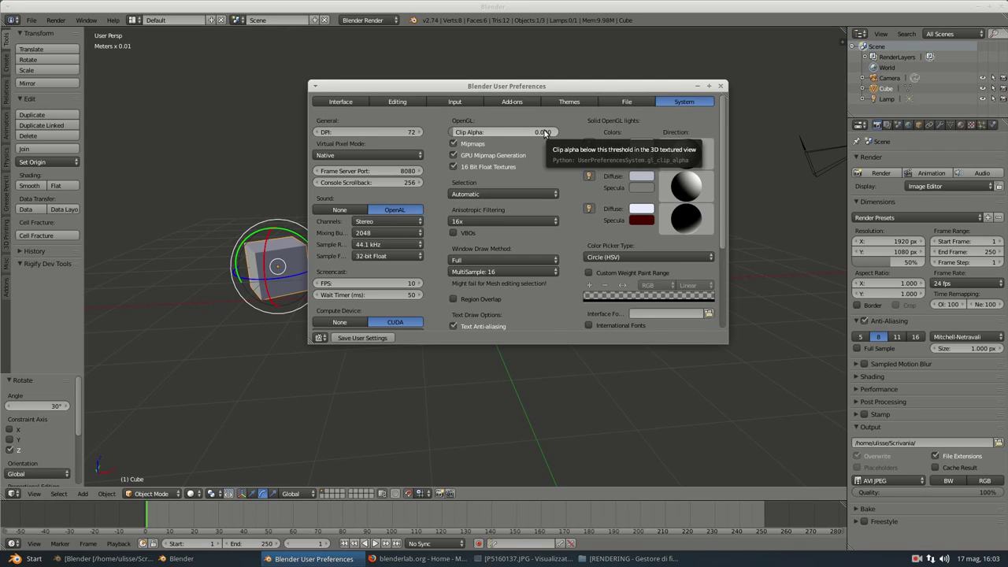
{"action": "scroll", "coordinate": [496, 179], "scroll_direction": "down", "scroll_amount": 2}
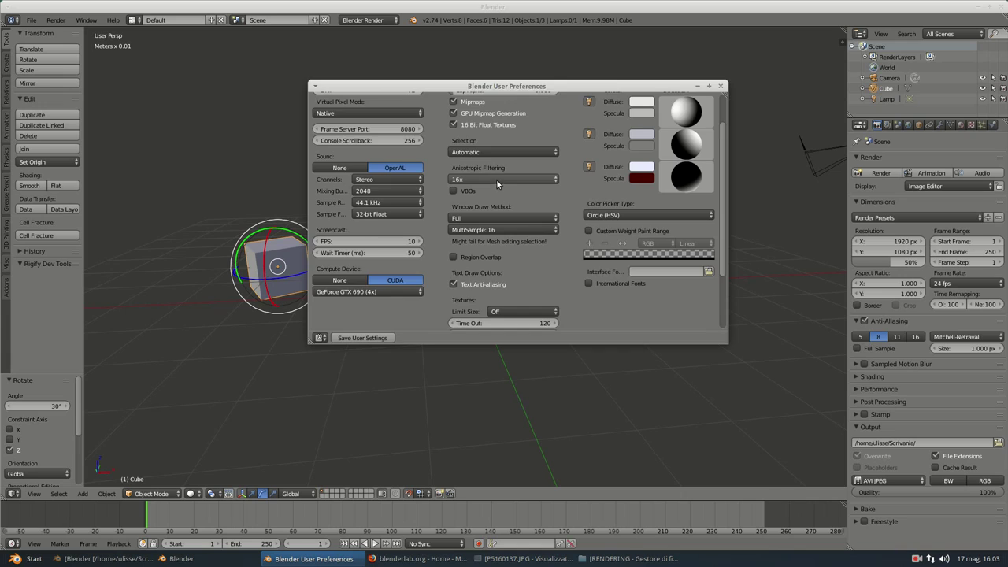
{"action": "scroll", "coordinate": [512, 197], "scroll_direction": "down", "scroll_amount": 2}
{"action": "scroll", "coordinate": [536, 215], "scroll_direction": "down", "scroll_amount": 1}
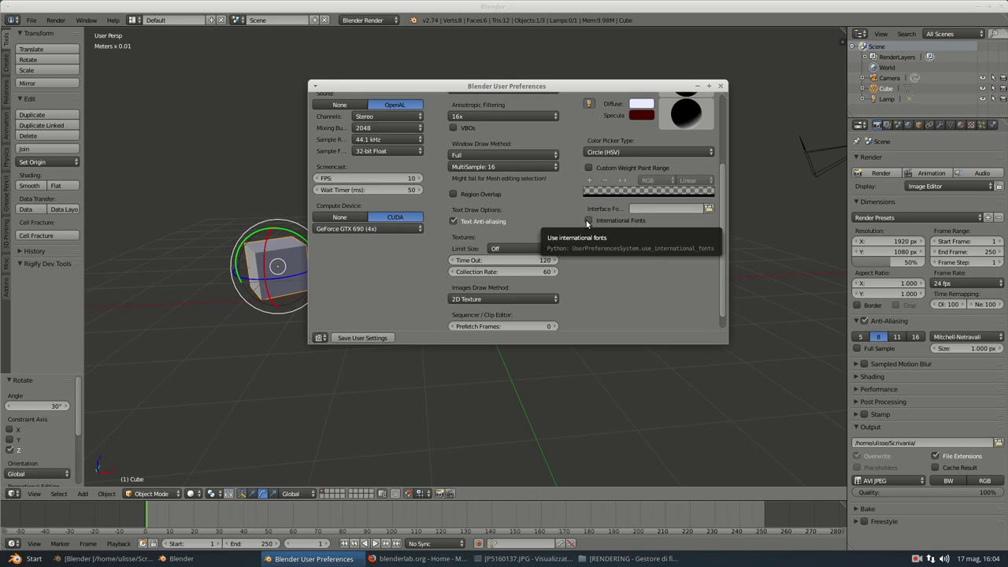
Enable International Fonts, keep Italian as the interface language, and close the preferences.
{"action": "left_click", "coordinate": [588, 221]}
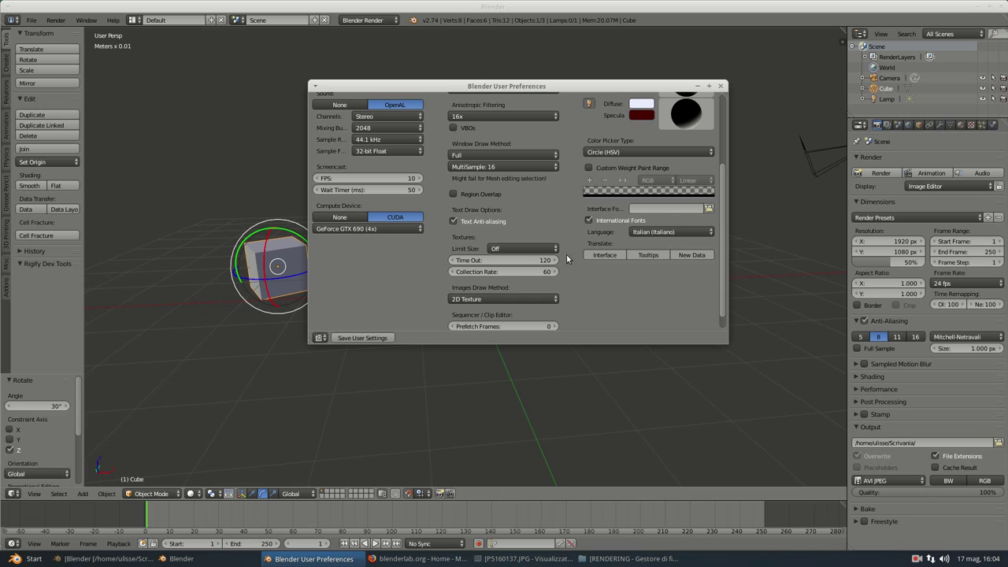
{"action": "left_click", "coordinate": [659, 232]}
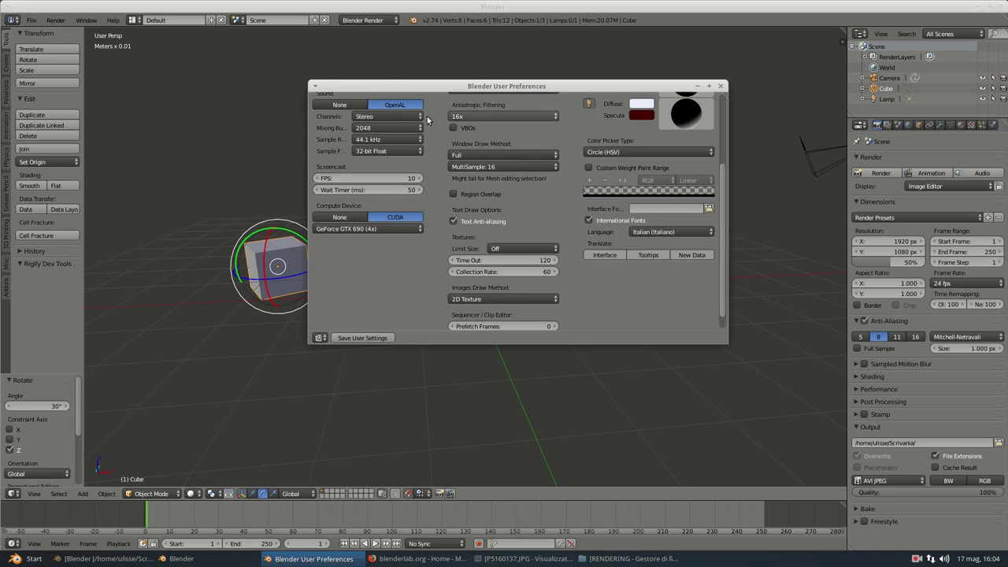
{"action": "left_click", "coordinate": [633, 234]}
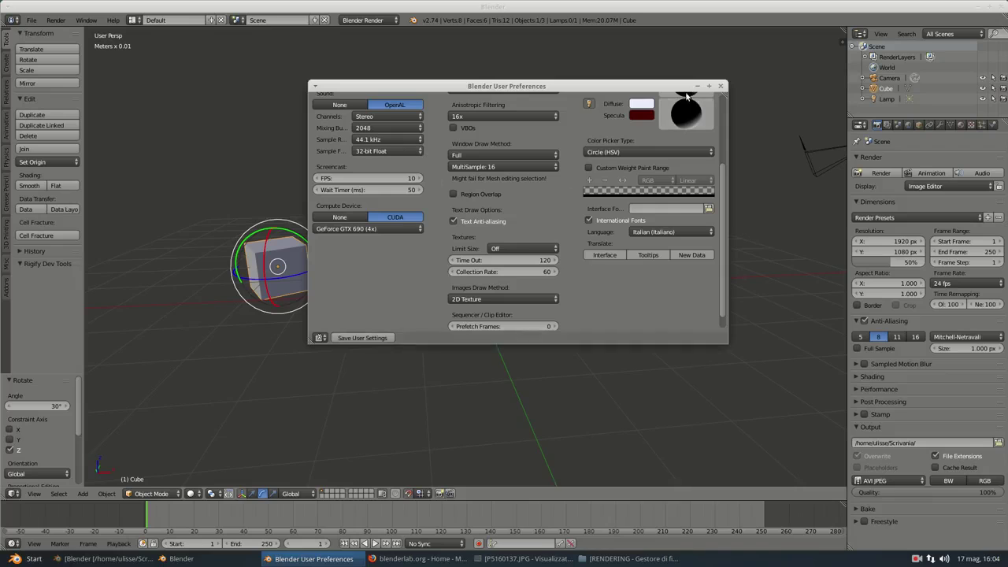
{"action": "left_click", "coordinate": [720, 88]}
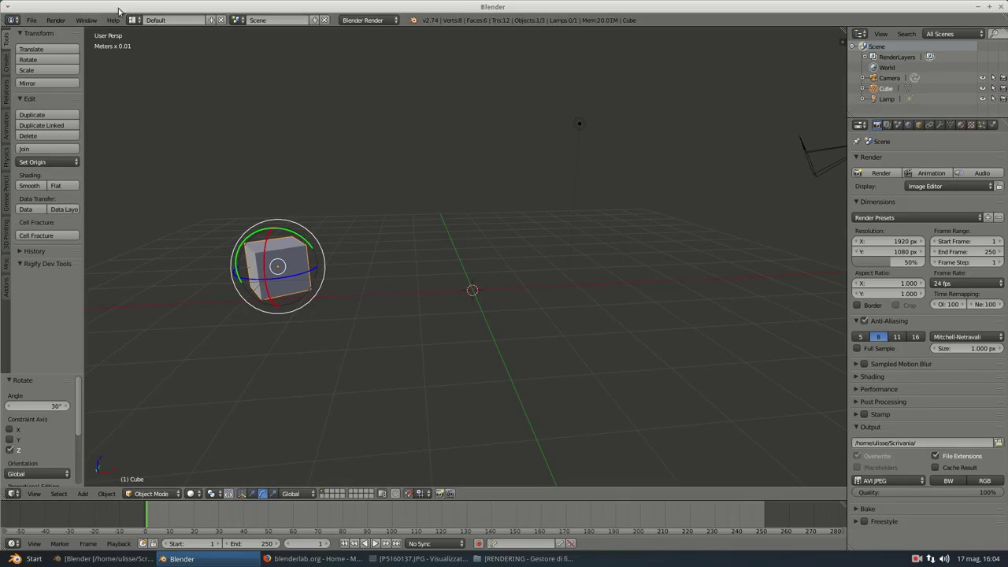
Render a still image of the cube scene, check it, and return to the 3D view.
{"action": "left_click", "coordinate": [47, 23]}
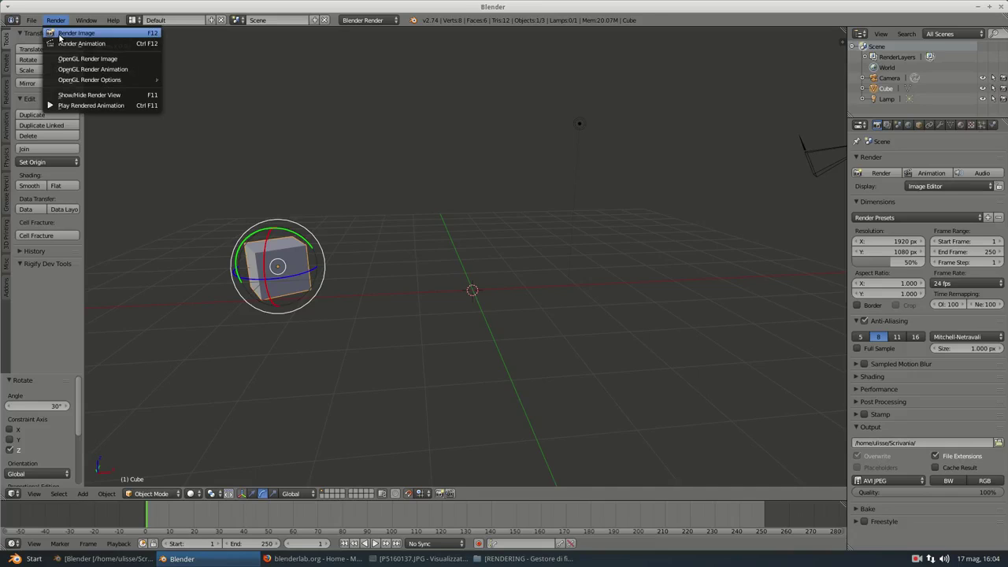
{"action": "left_click", "coordinate": [60, 33]}
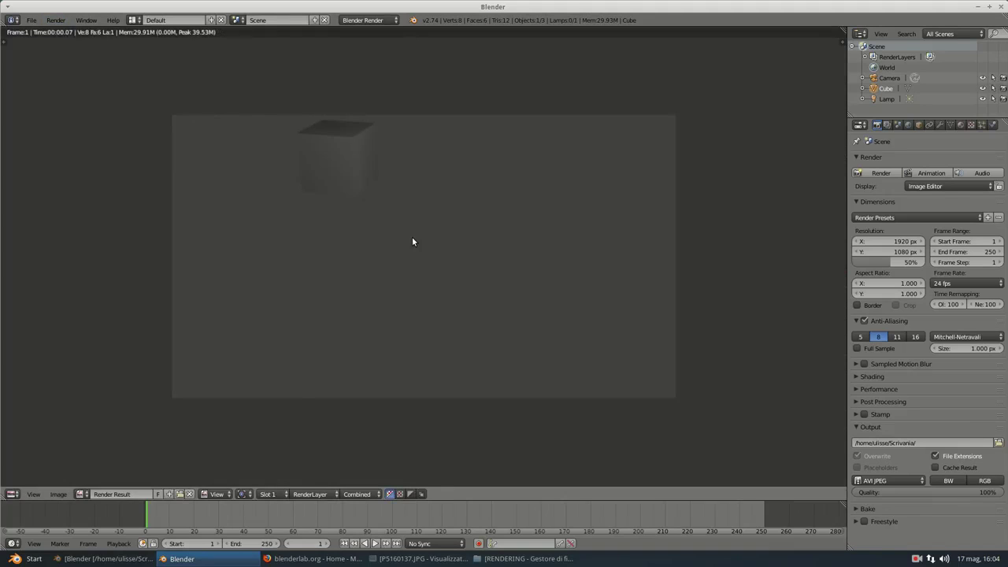
{"action": "key", "text": "Escape"}
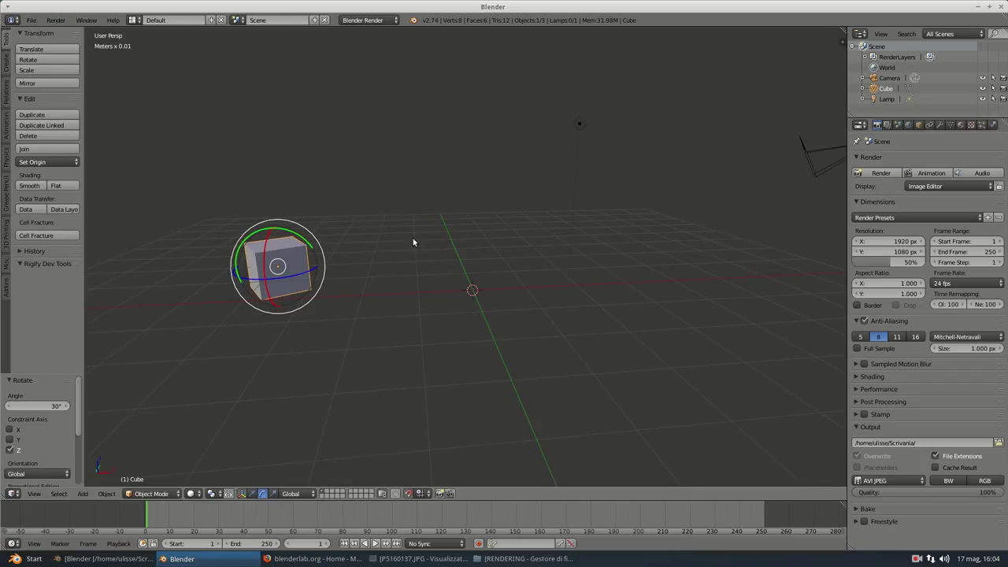
{"action": "left_click", "coordinate": [55, 19]}
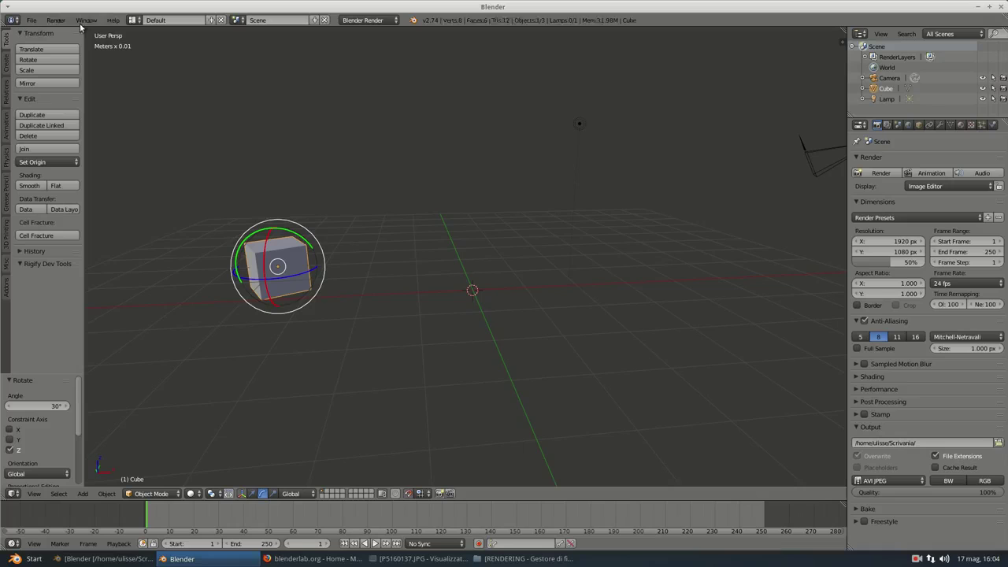
Open the Render menu, then look over the Window menu commands.
{"action": "left_click", "coordinate": [56, 20]}
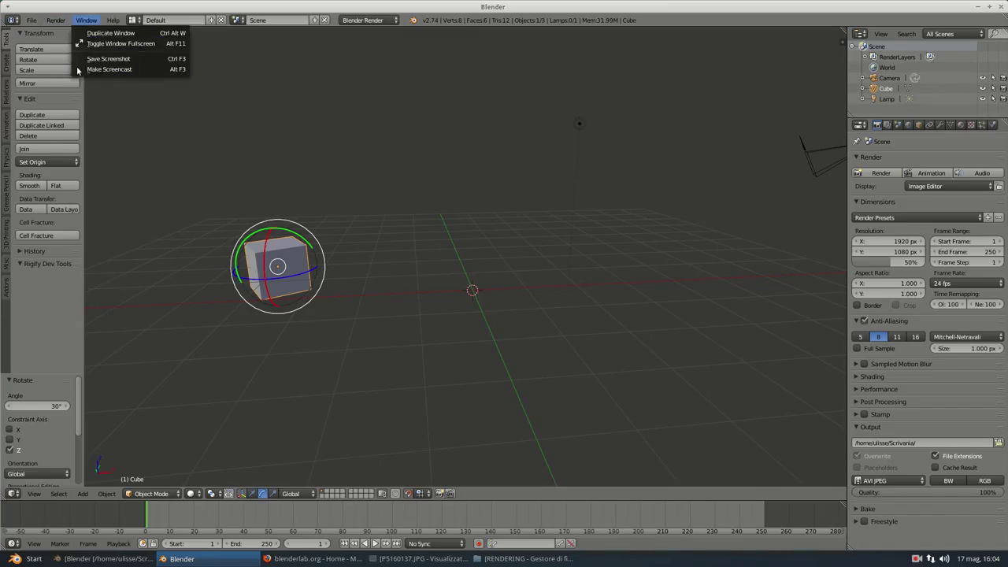
{"action": "left_click", "coordinate": [53, 22]}
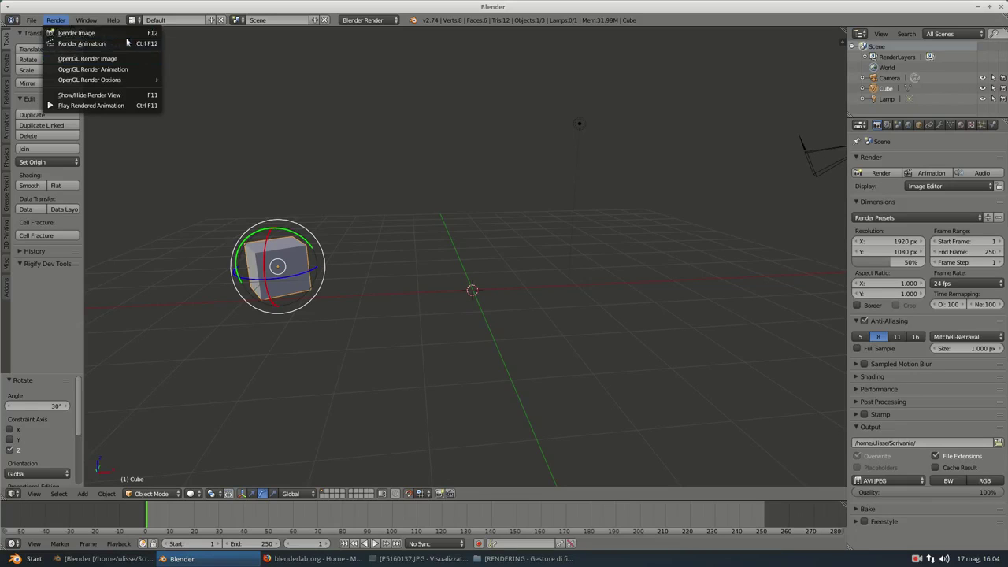
Render the cube scene via Render Image and again with F12, returning to the 3D view each time.
{"action": "left_click", "coordinate": [74, 34]}
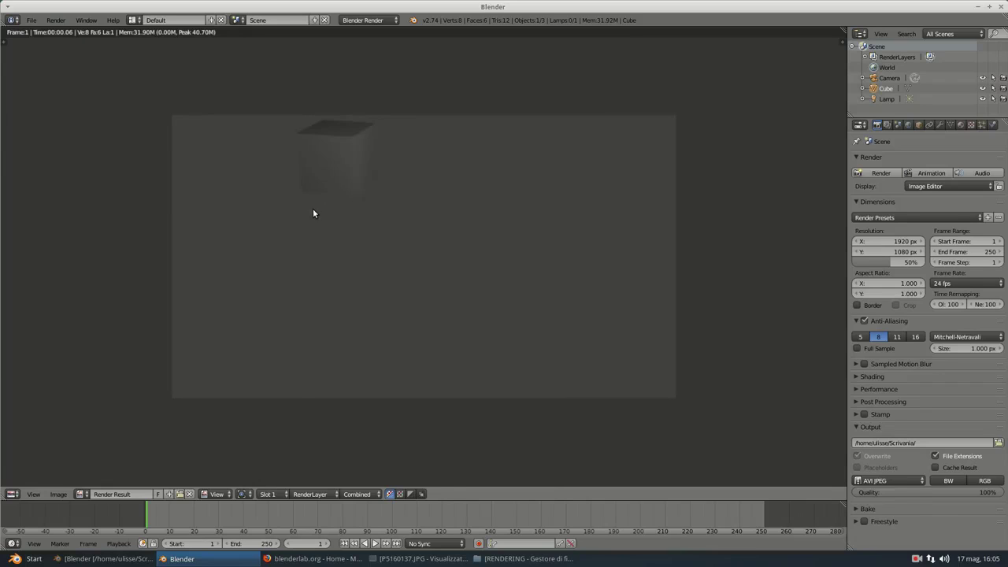
{"action": "key", "text": "Escape"}
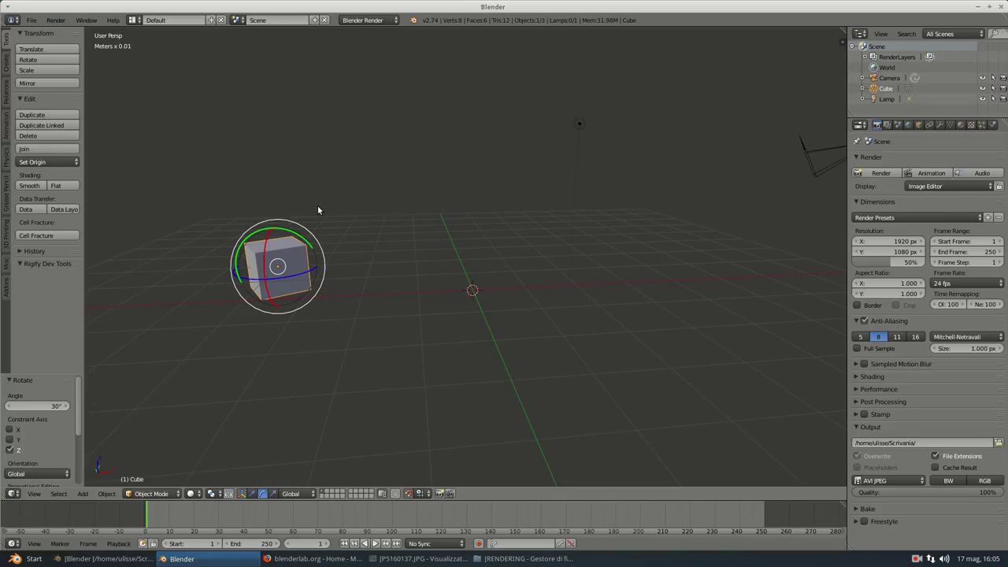
{"action": "key", "text": "F12"}
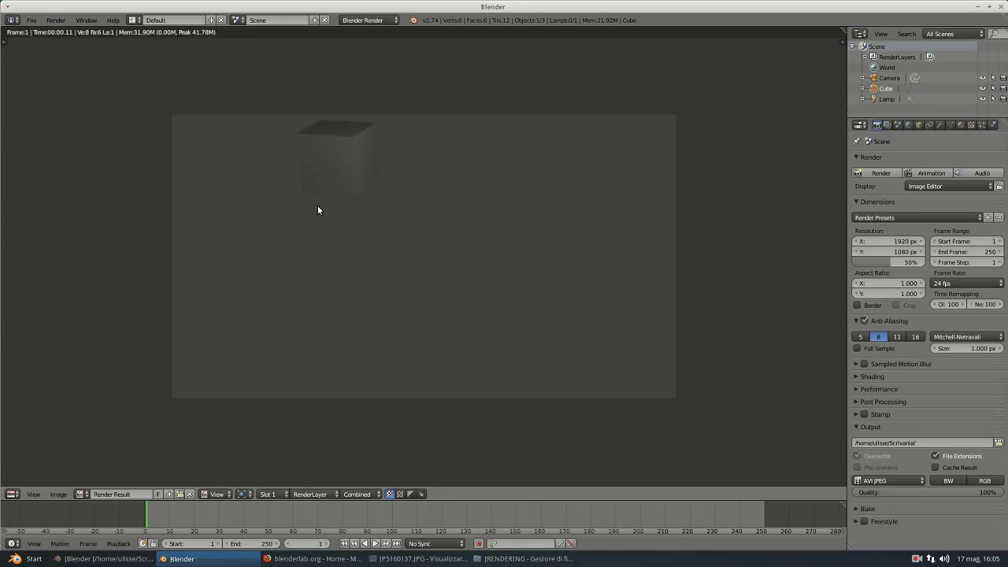
{"action": "key", "text": "Escape"}
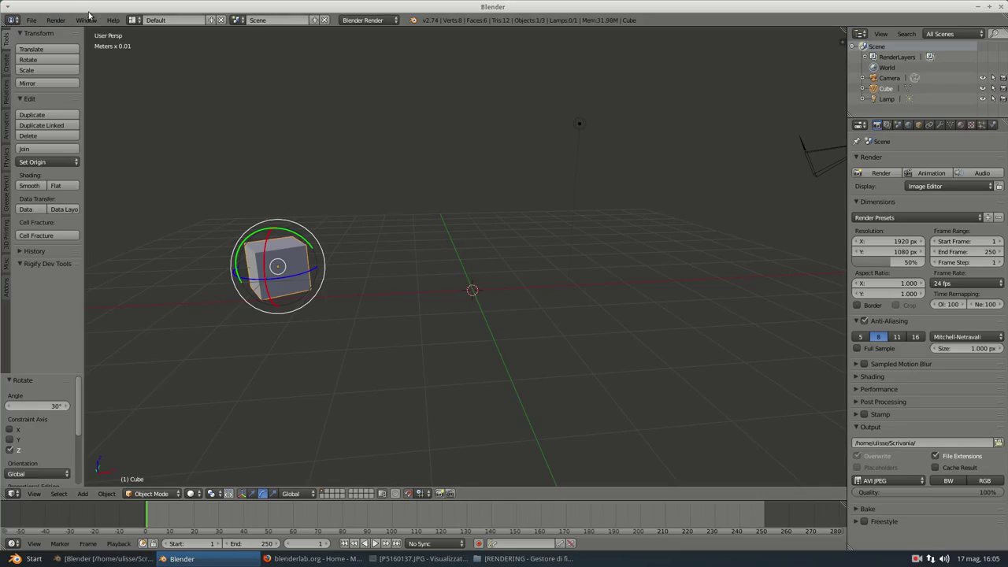
Open a duplicate Blender window from the Window menu, move it aside, then close it.
{"action": "left_click", "coordinate": [86, 21]}
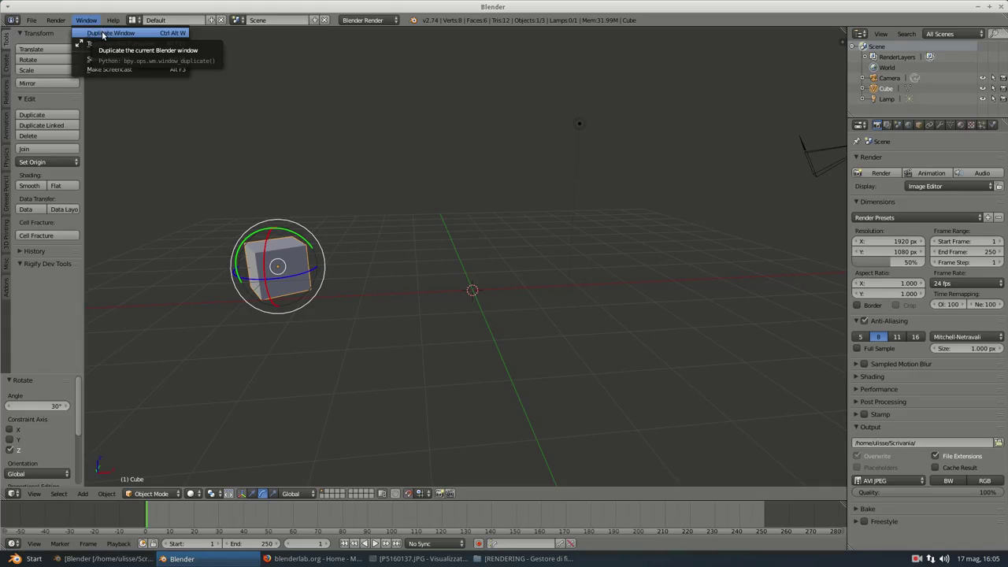
{"action": "left_click", "coordinate": [102, 34]}
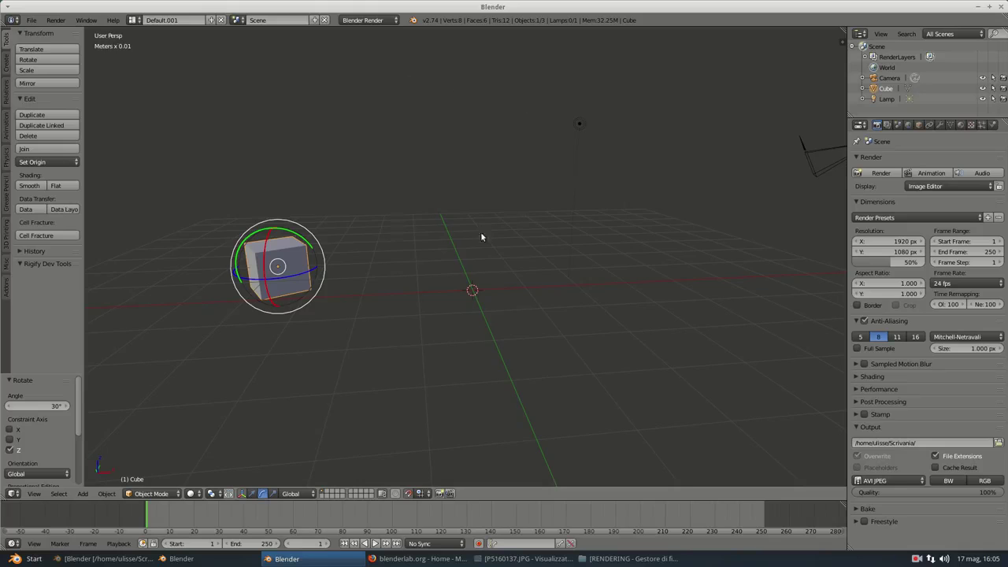
{"action": "mouse_move", "coordinate": [772, 7]}
{"action": "left_mouse_down"}
{"action": "mouse_move", "coordinate": [764, 170]}
{"action": "mouse_move", "coordinate": [723, 191]}
{"action": "mouse_move", "coordinate": [657, 137]}
{"action": "left_mouse_up"}
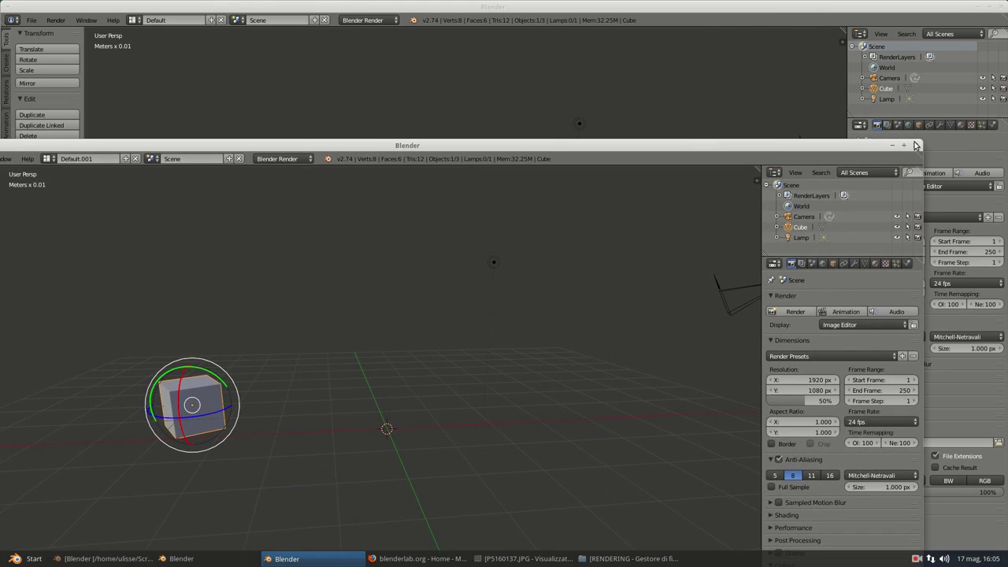
{"action": "left_click", "coordinate": [915, 146]}
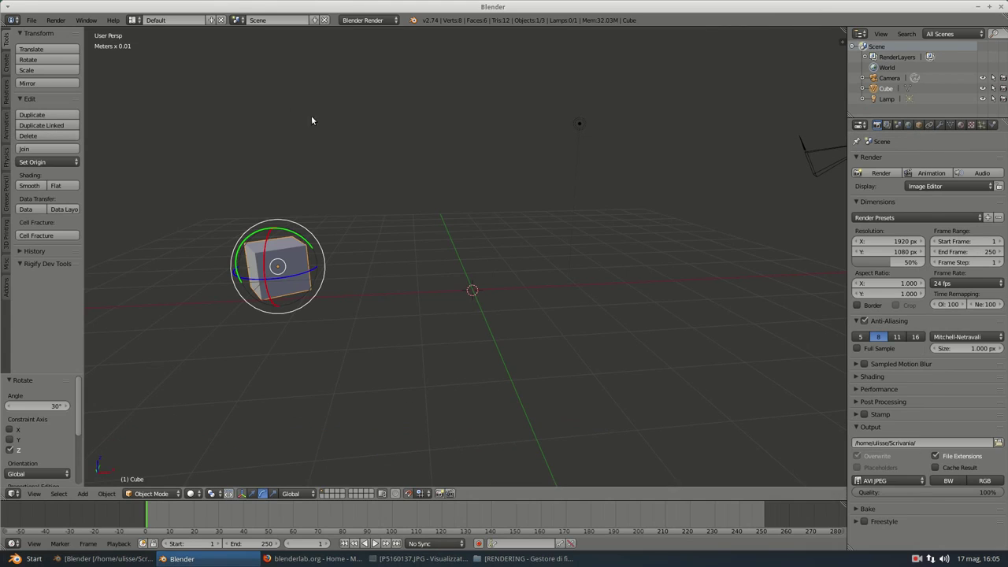
Review the Window menu options again, then open the Help menu.
{"action": "left_click", "coordinate": [84, 21]}
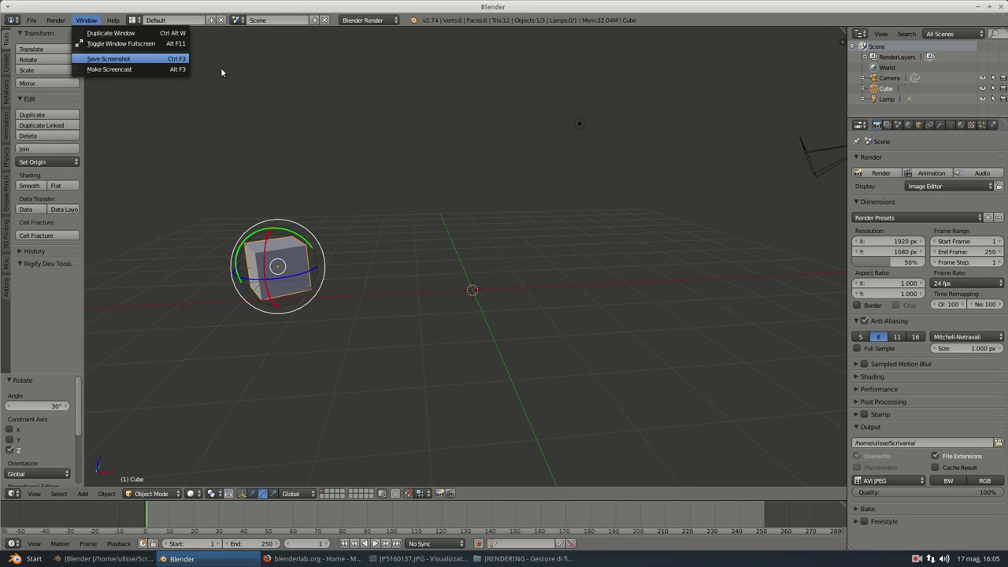
{"action": "left_click", "coordinate": [87, 20]}
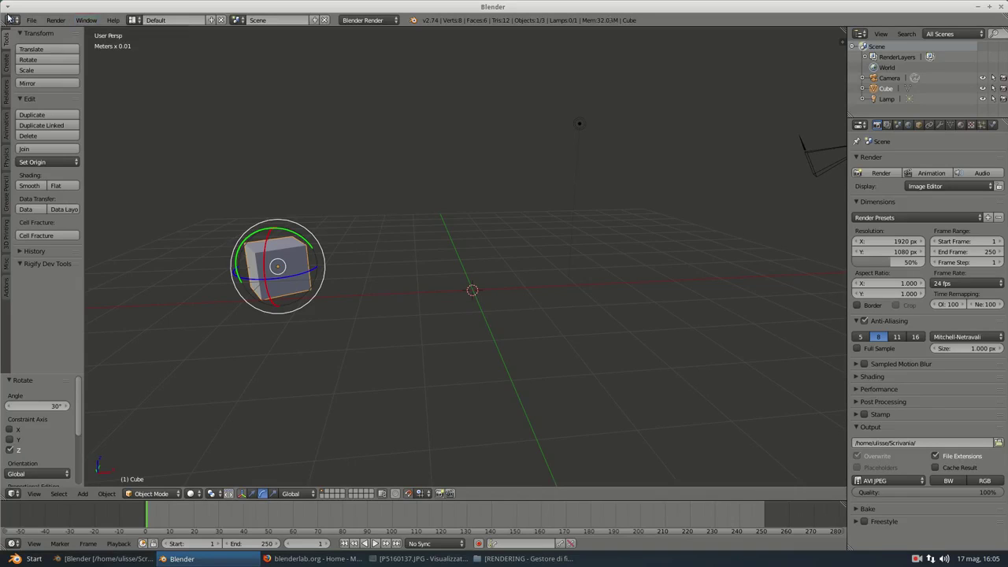
{"action": "left_click", "coordinate": [117, 22]}
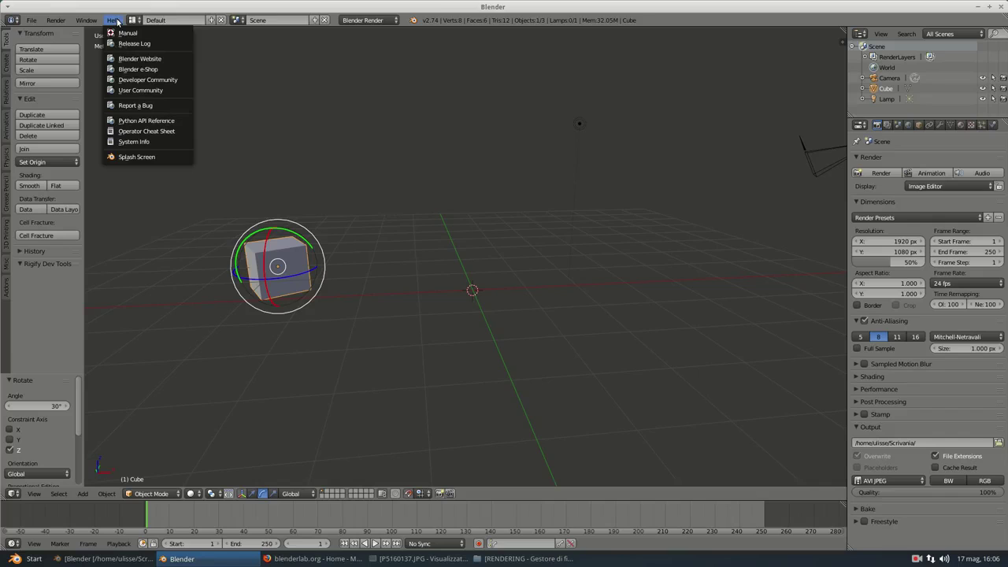
Bring up the Blender 2.74 splash screen from the Help menu, review its recent files, then dismiss it.
{"action": "left_click", "coordinate": [114, 21]}
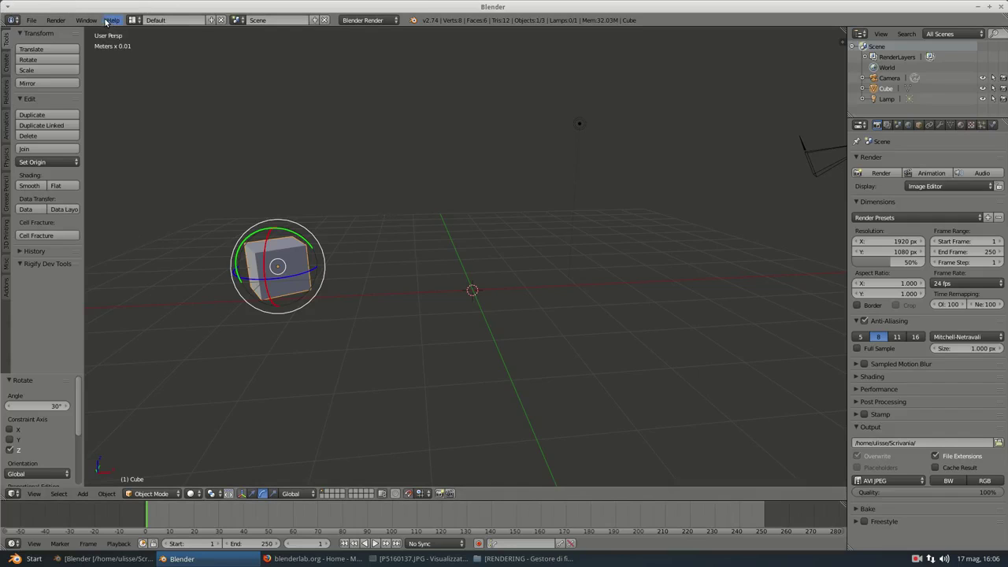
{"action": "left_click", "coordinate": [107, 21]}
{"action": "left_click", "coordinate": [129, 157]}
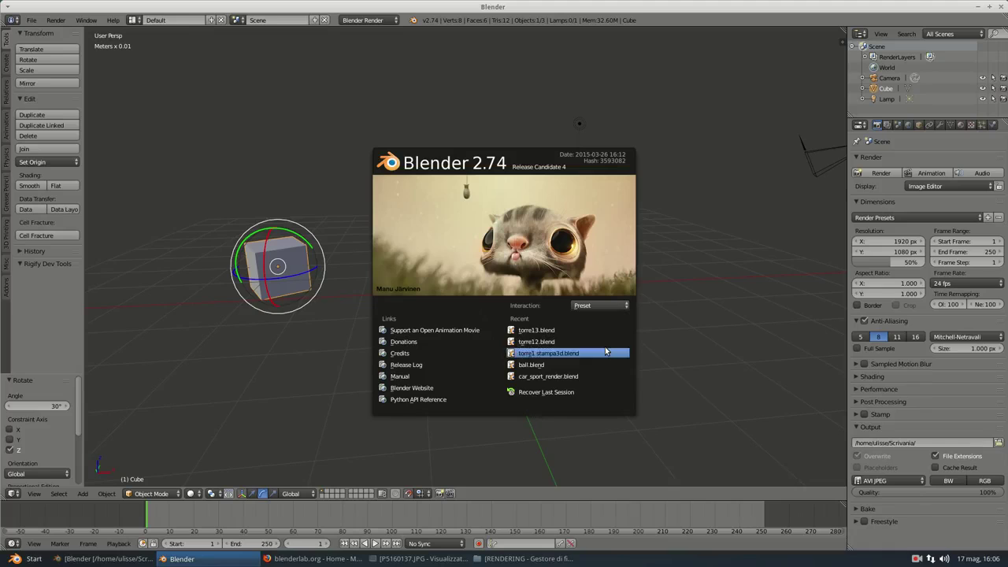
{"action": "left_click", "coordinate": [182, 71]}
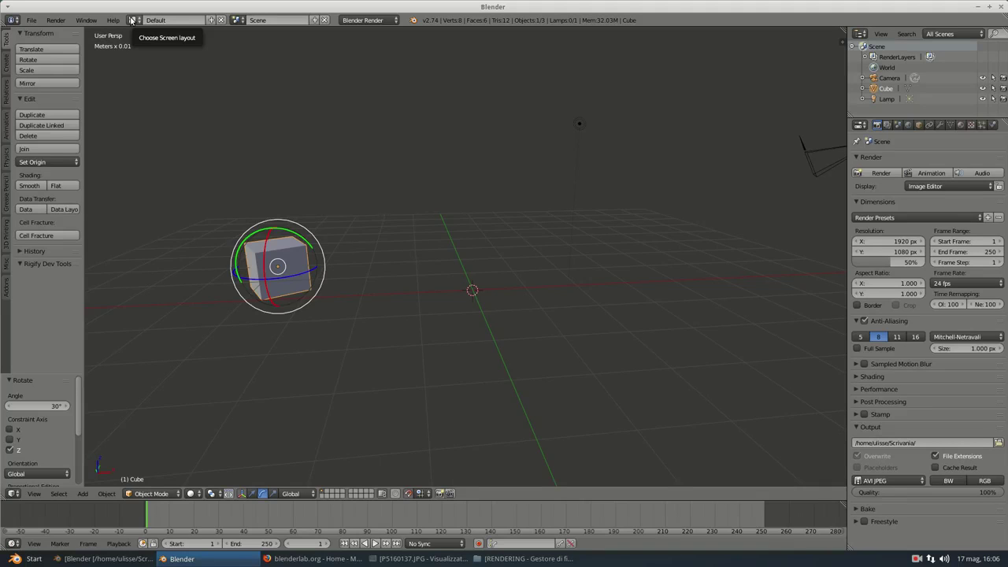
Change the screen layout from Default to Video Editing.
{"action": "left_click", "coordinate": [132, 20]}
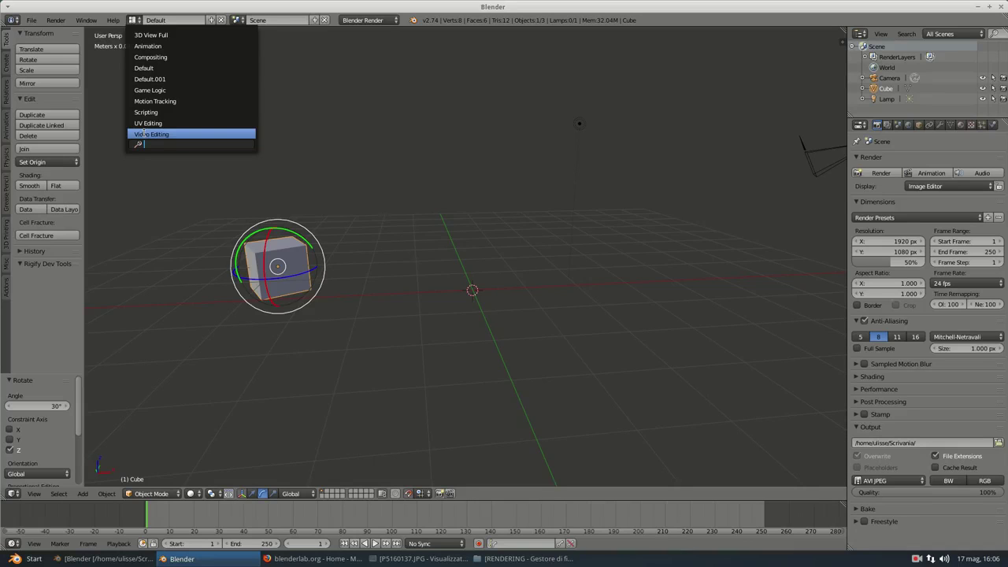
{"action": "left_click", "coordinate": [160, 134]}
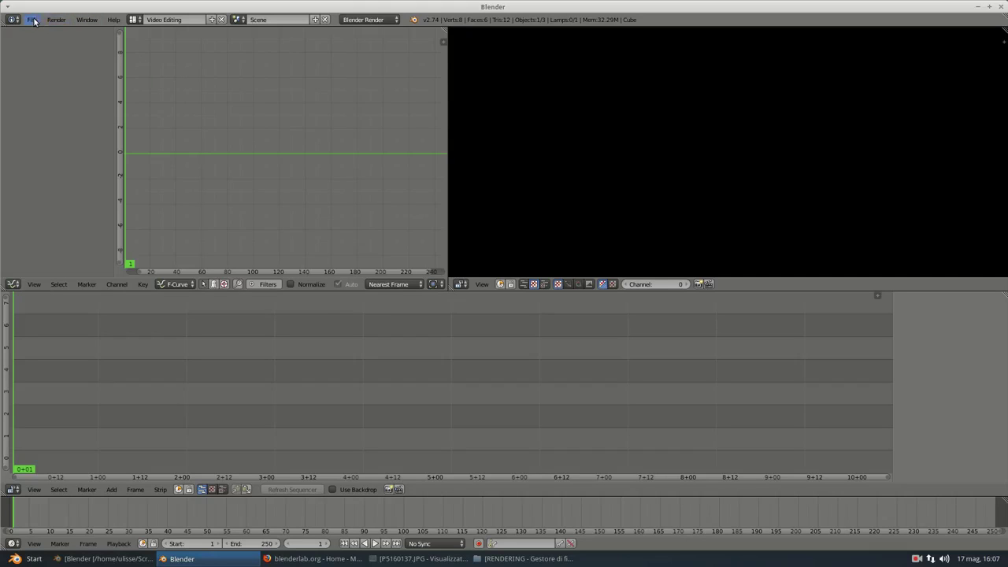
Switch through the Animation and Compositing layouts, ending on Game Logic.
{"action": "left_click", "coordinate": [135, 20]}
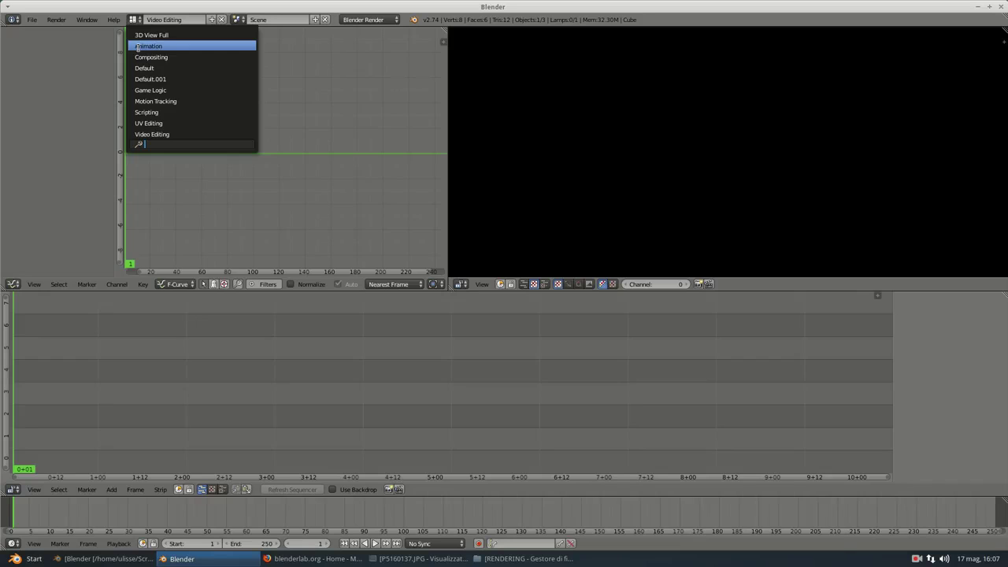
{"action": "left_click", "coordinate": [138, 47]}
{"action": "left_click", "coordinate": [134, 21]}
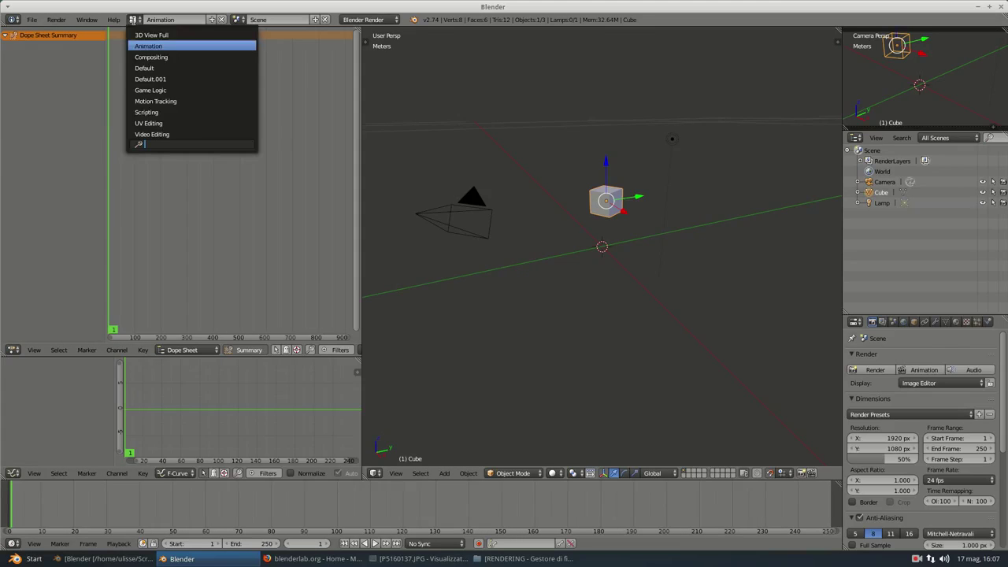
{"action": "left_click", "coordinate": [148, 57]}
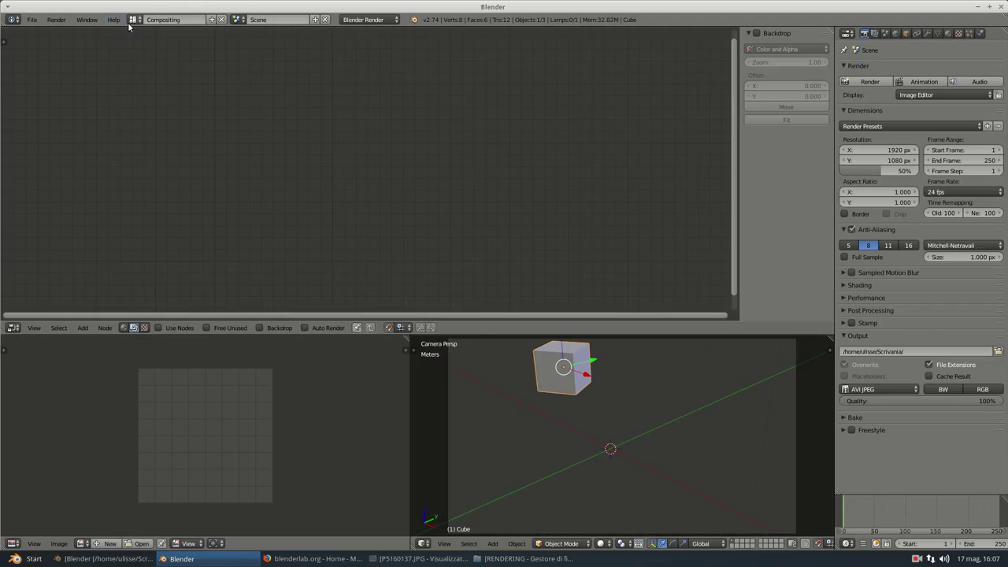
{"action": "left_click", "coordinate": [131, 20]}
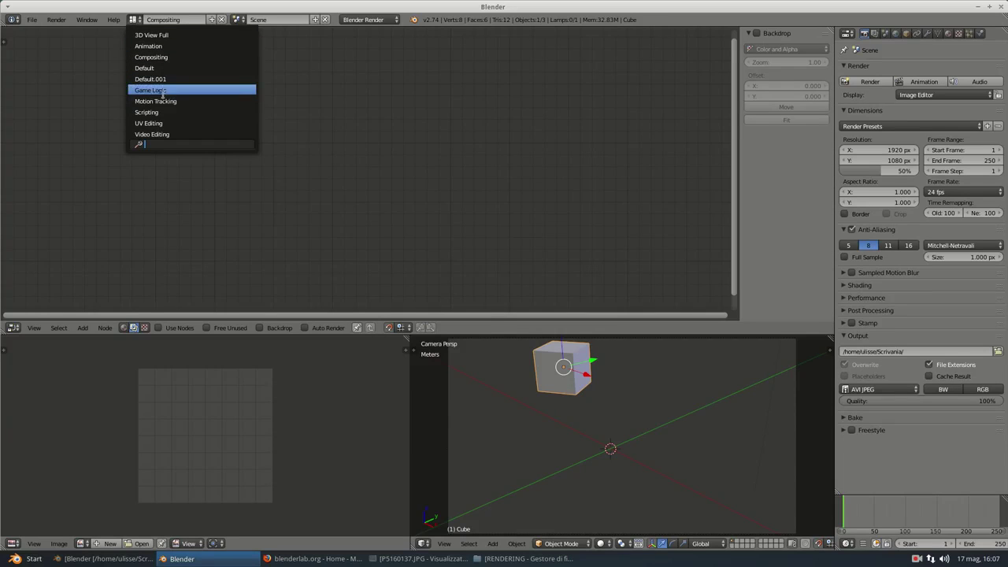
{"action": "left_click", "coordinate": [157, 90]}
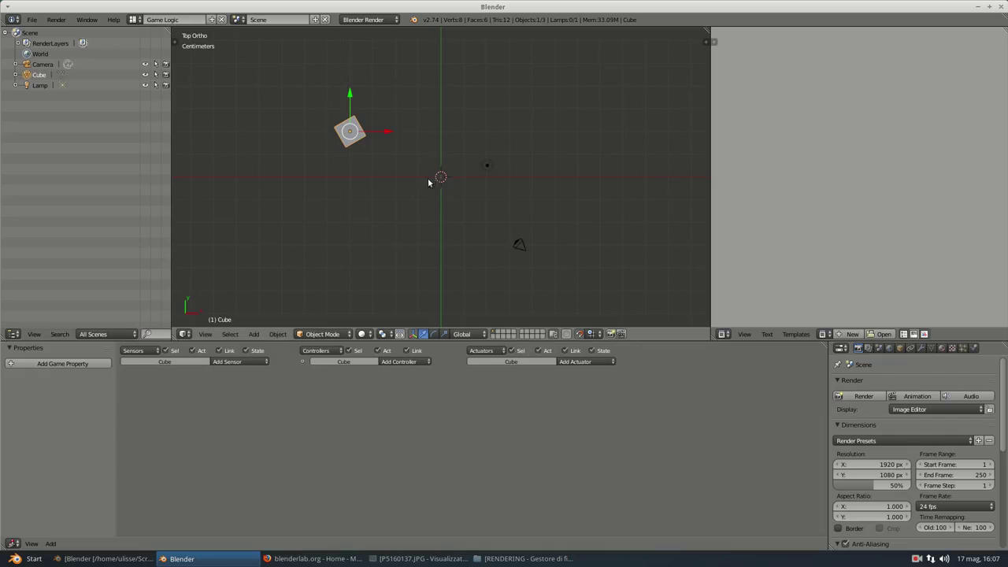
Zoom the logic editor and orbit the 3D view away from the top view.
{"action": "scroll", "coordinate": [323, 412], "scroll_direction": "up", "scroll_amount": 2}
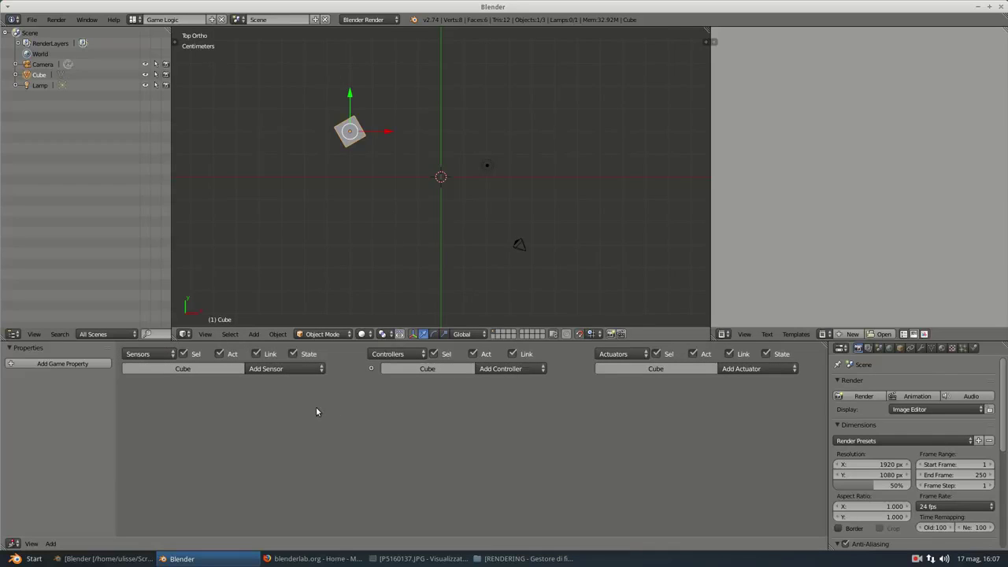
{"action": "scroll", "coordinate": [372, 382], "scroll_direction": "up", "scroll_amount": 2}
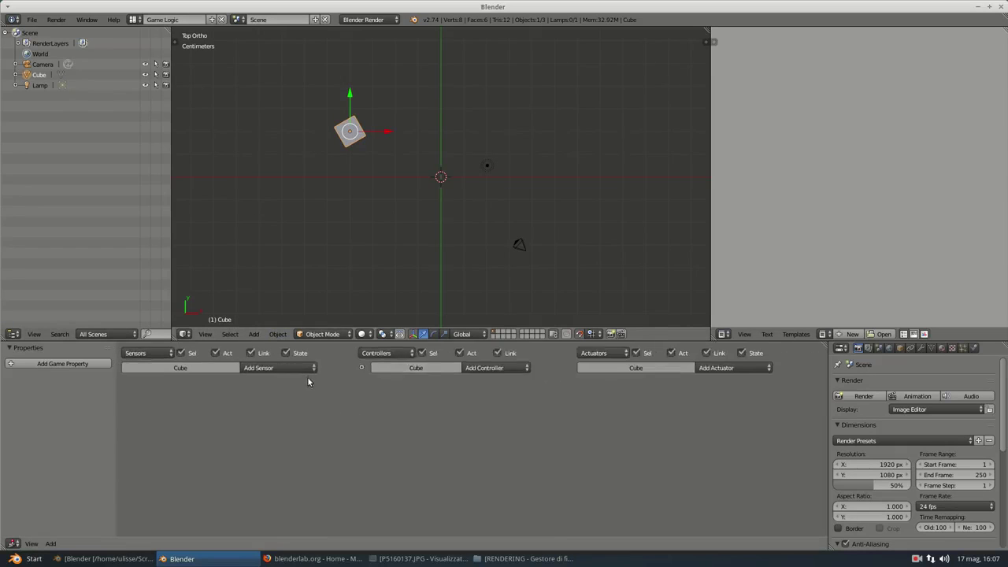
{"action": "scroll", "coordinate": [368, 321], "scroll_direction": "down", "scroll_amount": 2}
{"action": "mouse_move", "coordinate": [368, 322]}
{"action": "middle_mouse_down"}
{"action": "mouse_move", "coordinate": [335, 95]}
{"action": "mouse_move", "coordinate": [475, 184]}
{"action": "mouse_move", "coordinate": [466, 204]}
{"action": "mouse_move", "coordinate": [403, 180]}
{"action": "mouse_move", "coordinate": [360, 149]}
{"action": "mouse_move", "coordinate": [338, 162]}
{"action": "mouse_move", "coordinate": [422, 177]}
{"action": "mouse_move", "coordinate": [441, 192]}
{"action": "middle_mouse_up"}
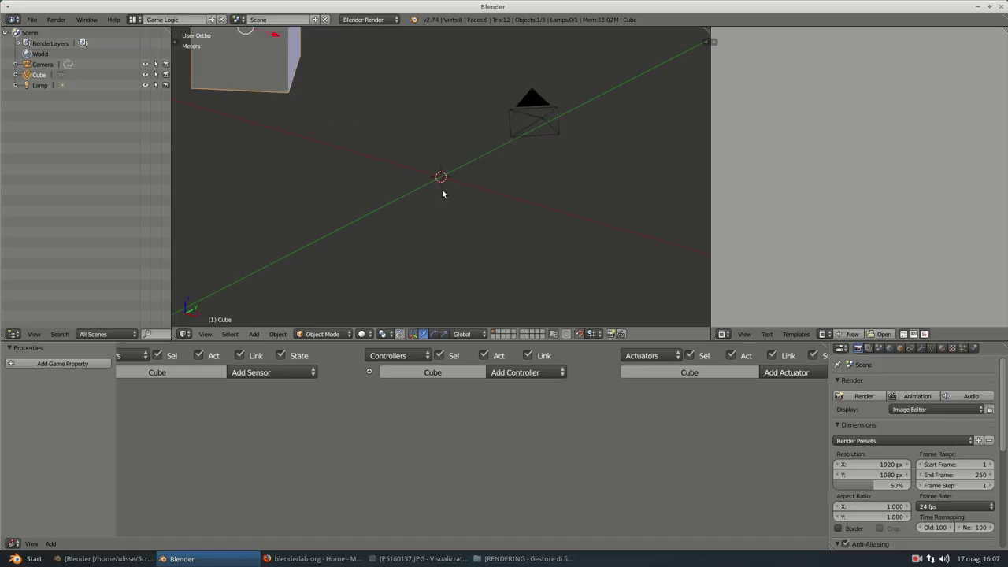
{"action": "scroll", "coordinate": [315, 460], "scroll_direction": "down", "scroll_amount": 1}
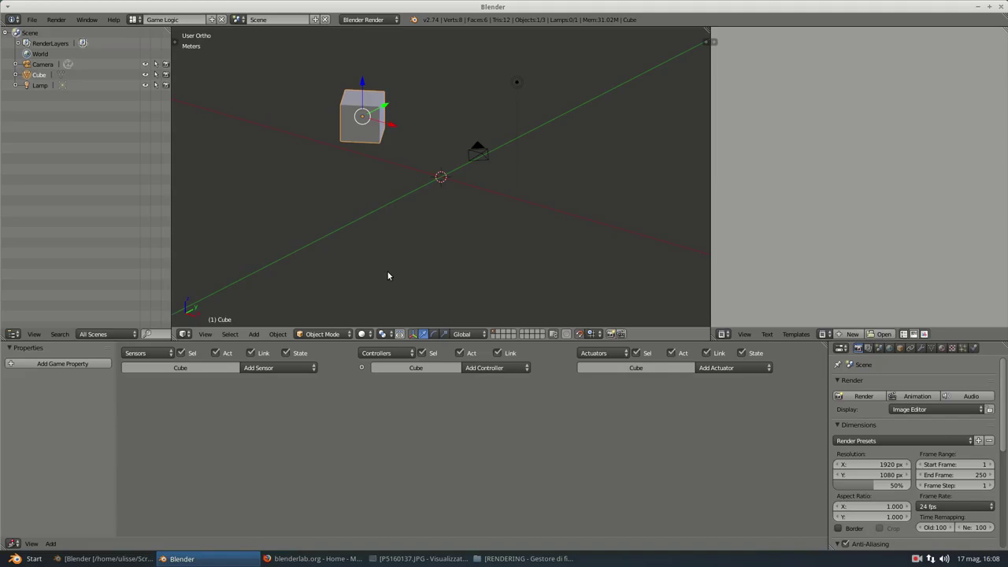
{"action": "left_click", "coordinate": [131, 22]}
Pick Default from the screen layout list to restore the 3D view, outliner and properties.
{"action": "left_click", "coordinate": [148, 63]}
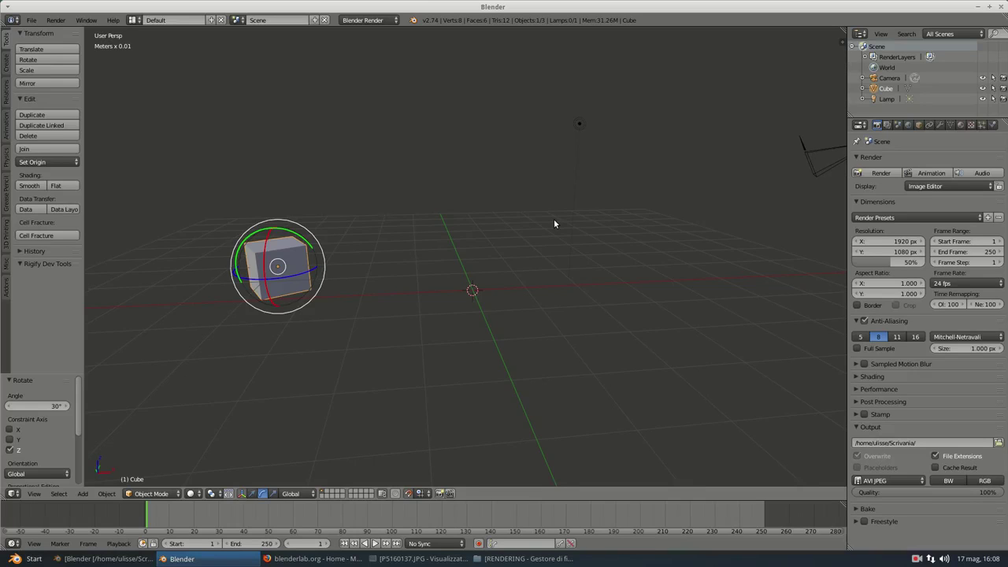
{"action": "left_click", "coordinate": [371, 21]}
{"action": "left_click", "coordinate": [371, 21]}
{"action": "left_click", "coordinate": [371, 21]}
Orbit to show the camera, select camera, lamp and cube in turn, then deselect all with A.
{"action": "middle_click_drag", "start_coordinate": [587, 151], "coordinate": [628, 168]}
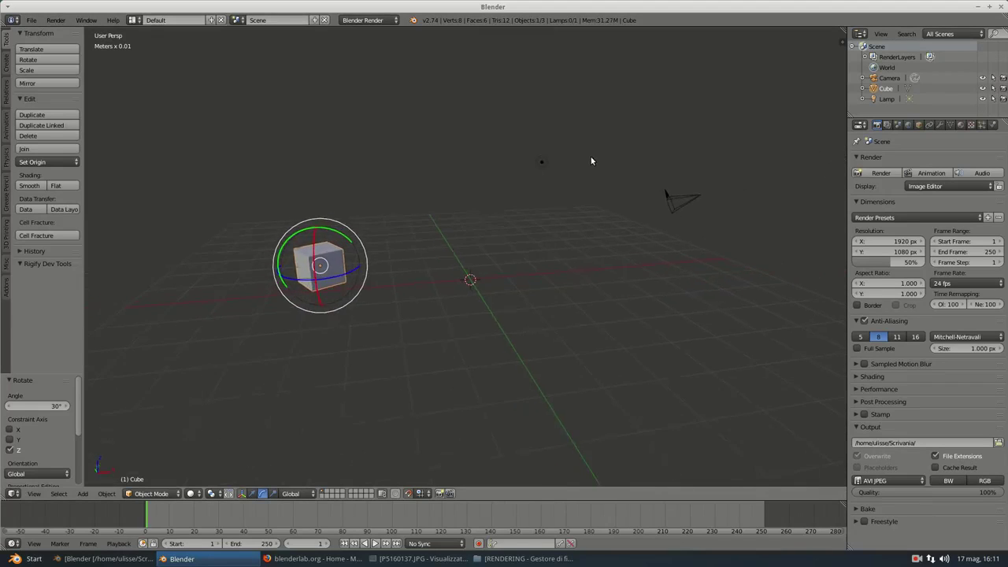
{"action": "right_click", "coordinate": [697, 203]}
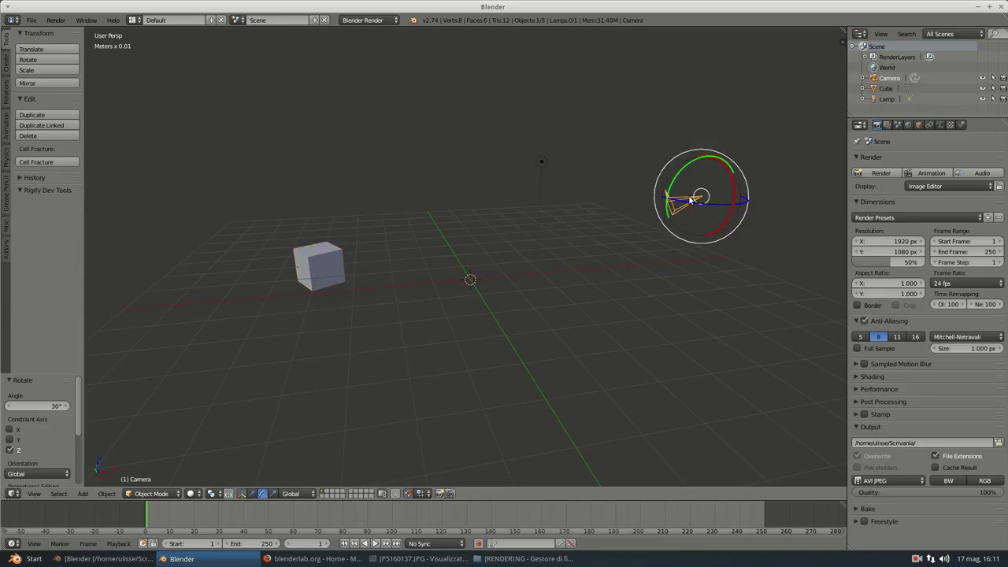
{"action": "right_click", "coordinate": [540, 162]}
{"action": "right_click", "coordinate": [307, 266]}
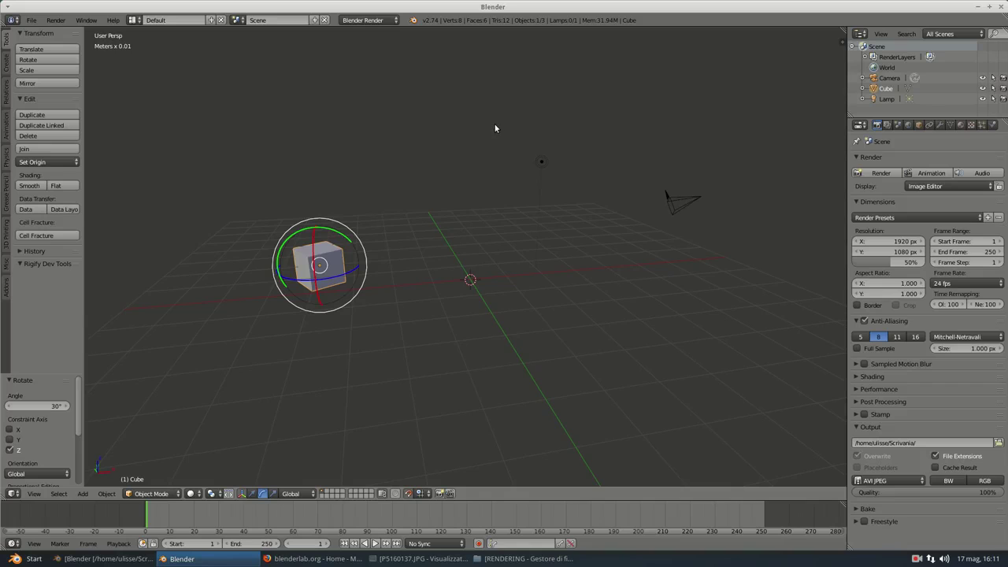
{"action": "key", "text": "a"}
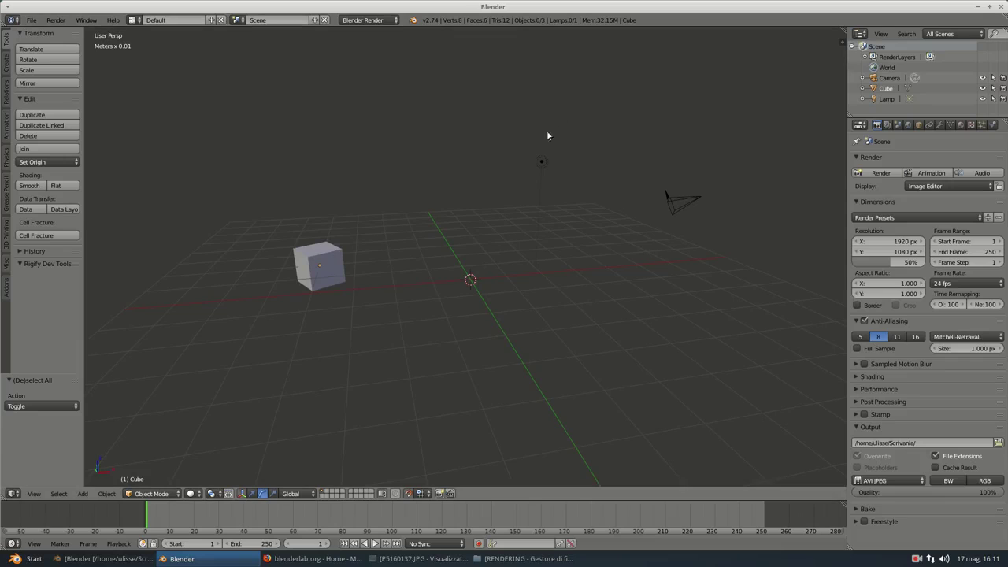
Select the lamp and show its Object Data settings: Point, energy 1.000, Ray Shadow.
{"action": "right_click", "coordinate": [541, 164]}
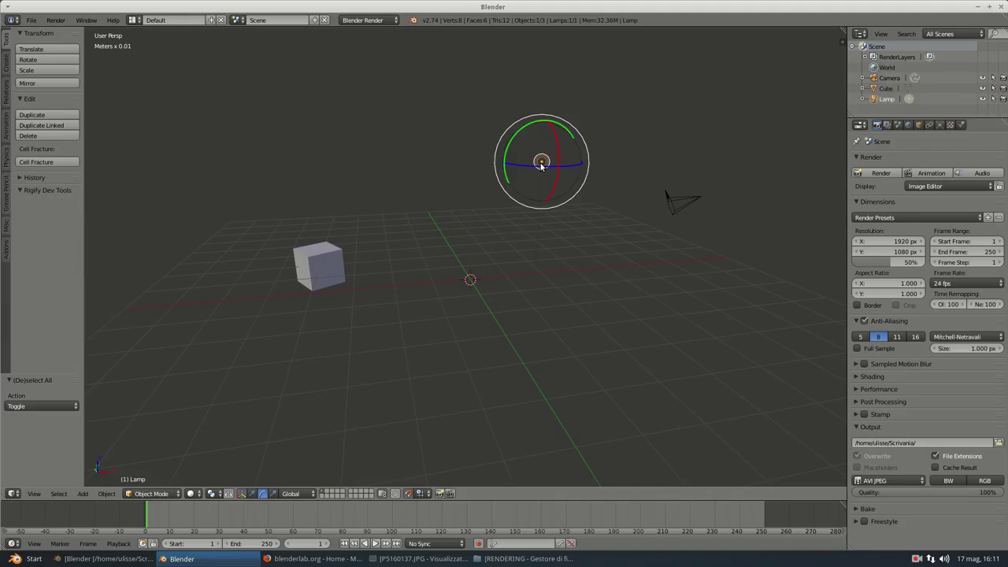
{"action": "left_click", "coordinate": [939, 124]}
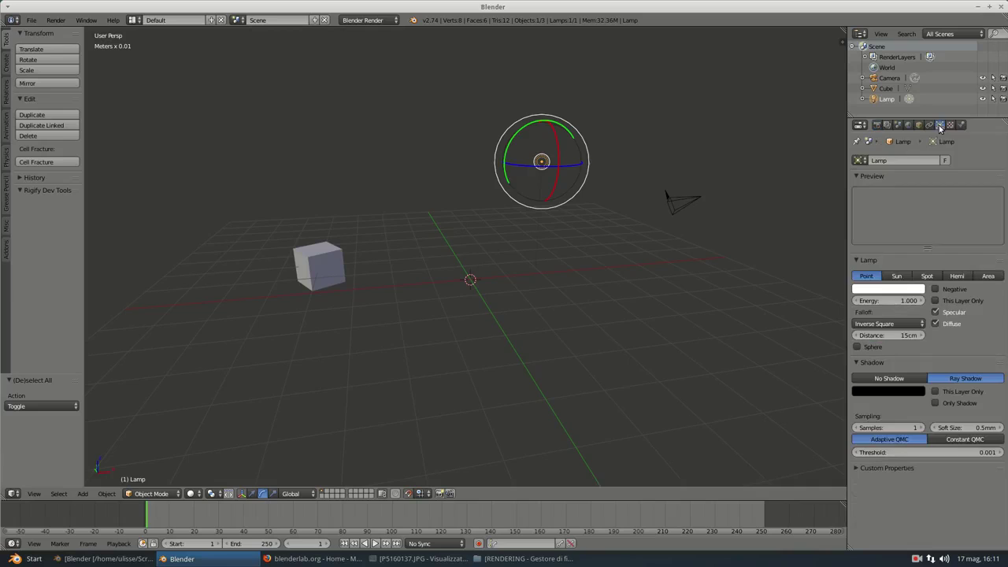